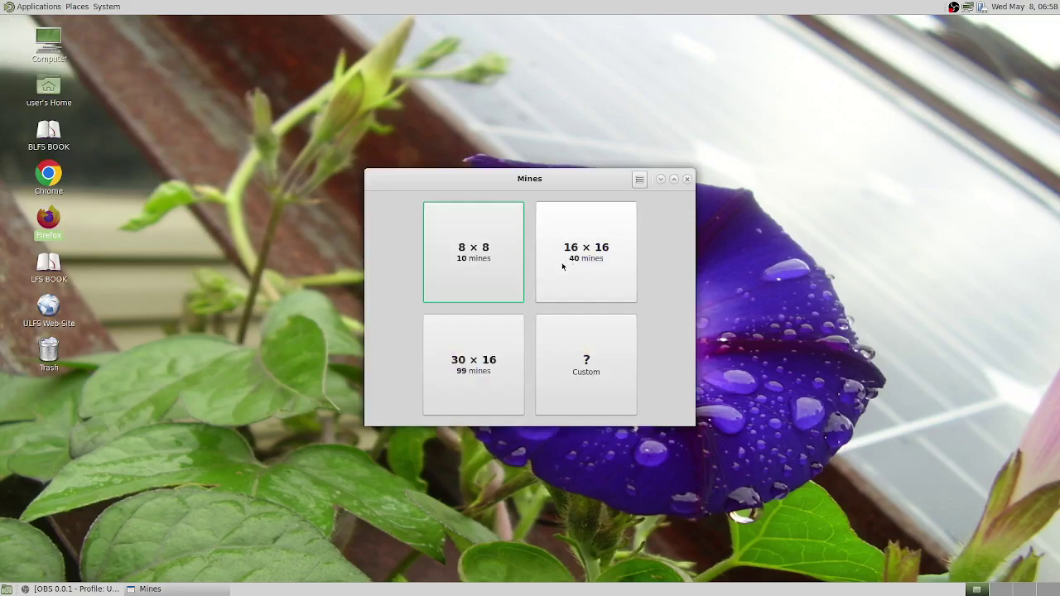
- Play a short 8 × 8 Mines round with 10 mines, uncovering a few squares, and close the game
click(497, 267)
click(469, 323)
click(549, 295)
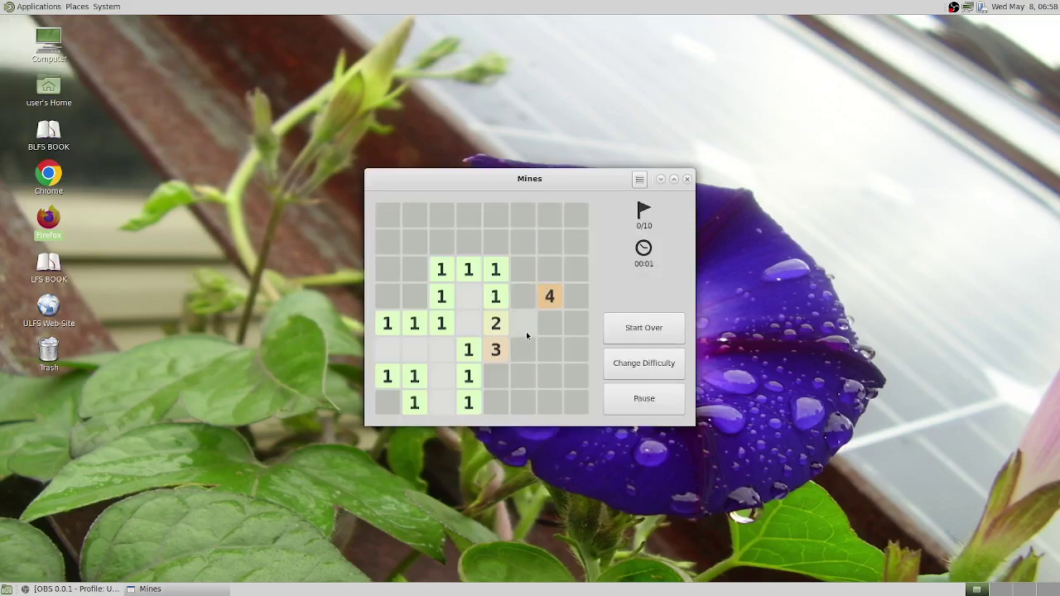
click(523, 323)
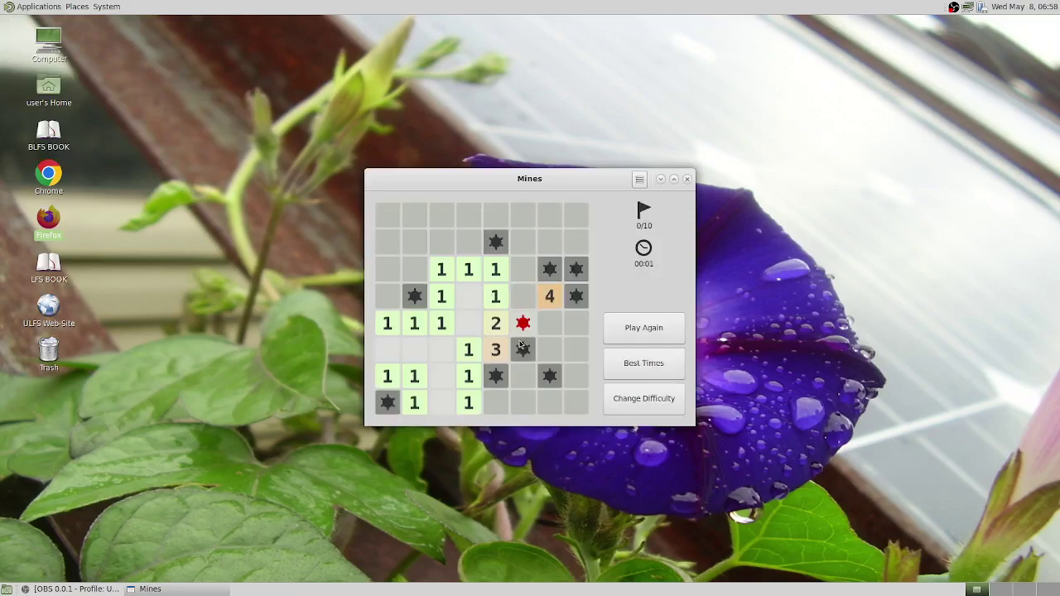
click(688, 183)
- Launch Nibbles and start a game with one human player, three computer players and medium speed
click(57, 9)
mouse_move(54, 73)
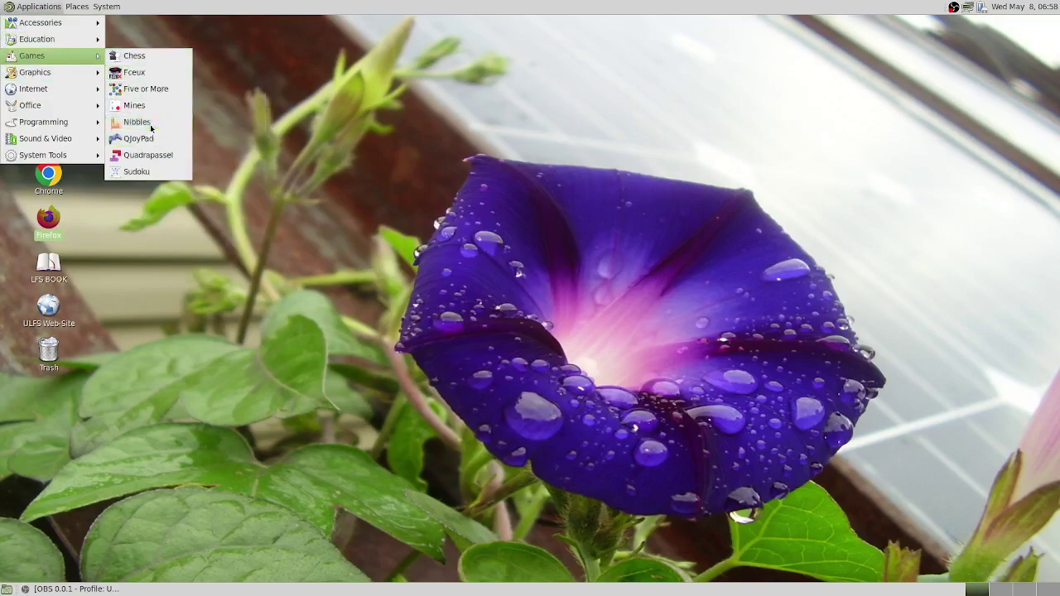
click(149, 124)
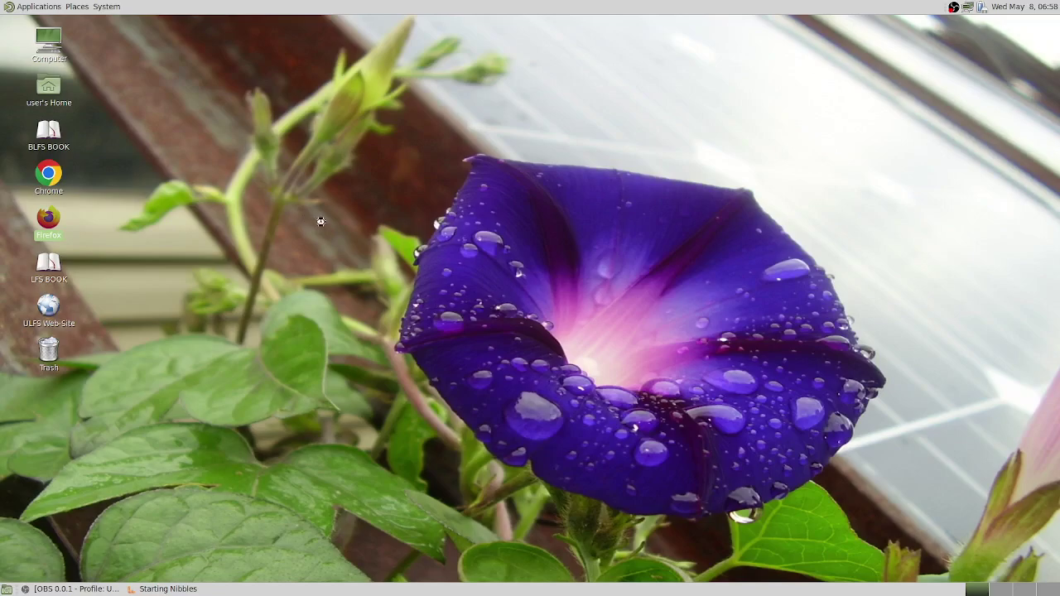
click(542, 177)
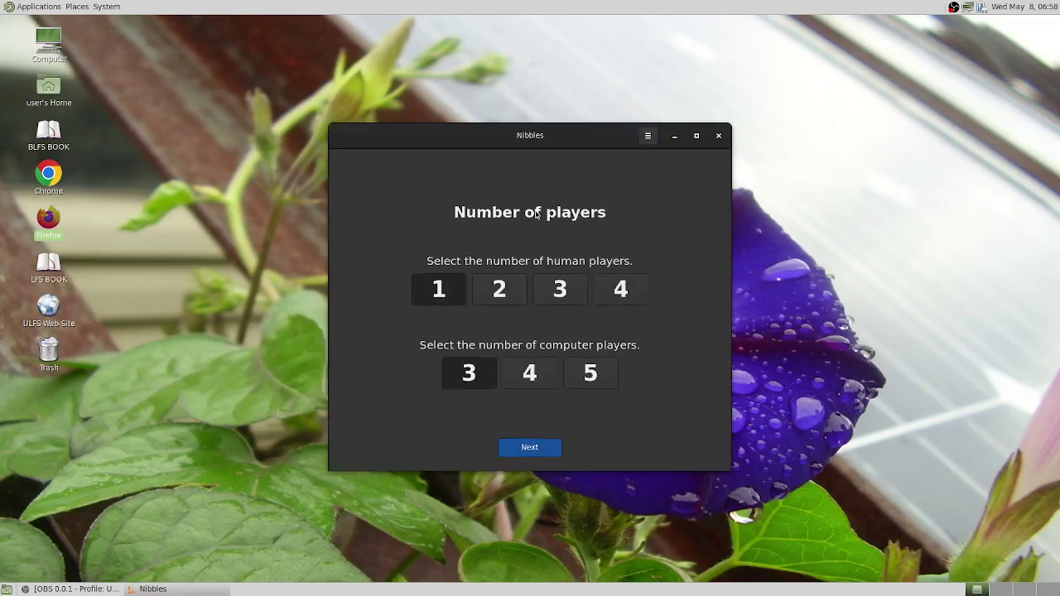
click(529, 447)
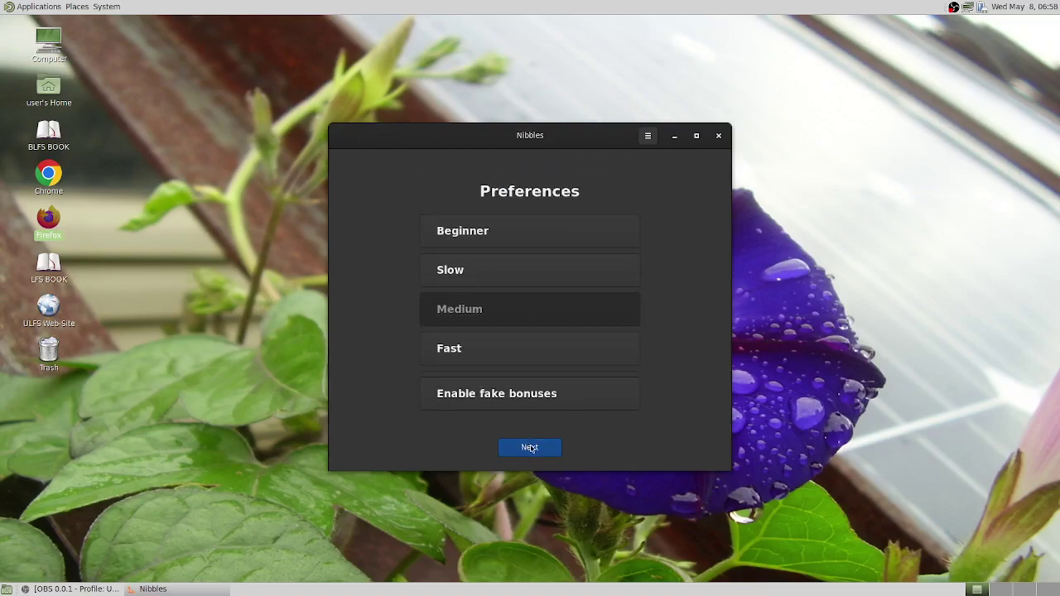
click(530, 447)
click(533, 446)
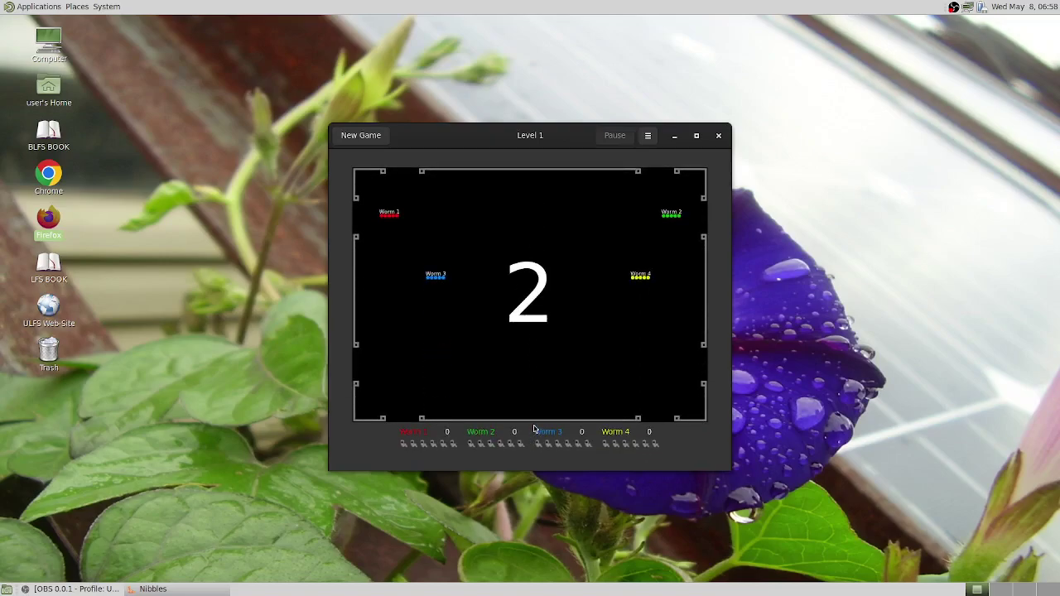
- Steer the red worm around the Level 1 field with repeated turns, and quit Nibbles
key(Up)
key(Left)
key(Down)
key(Right)
key(Down)
key(Left)
key(Up)
key(Right)
key(Down)
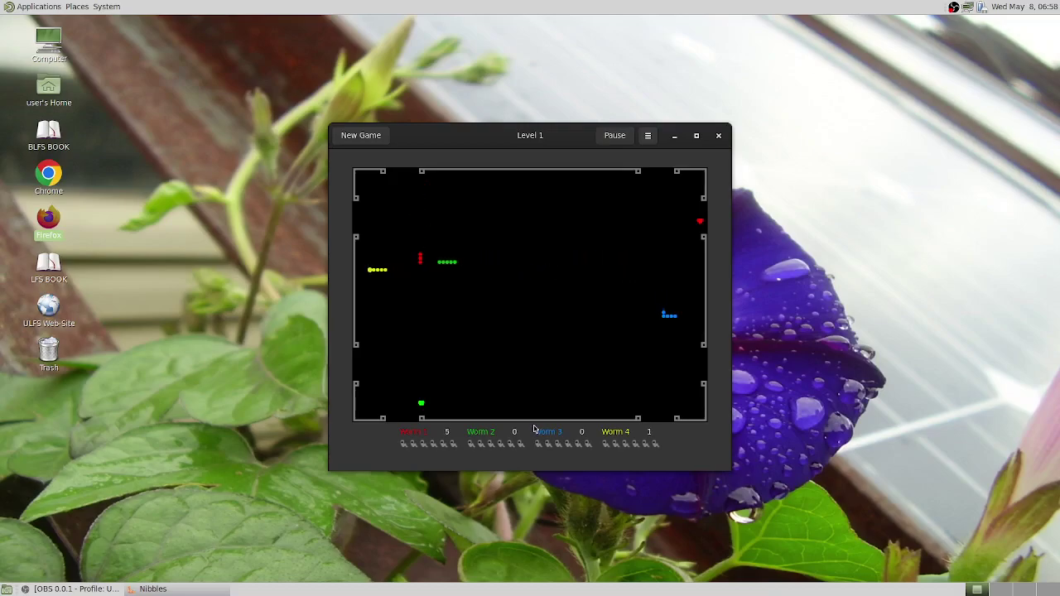
key(Right)
key(Down)
key(Left)
key(Down)
key(Left)
key(Down)
key(Right)
key(Down)
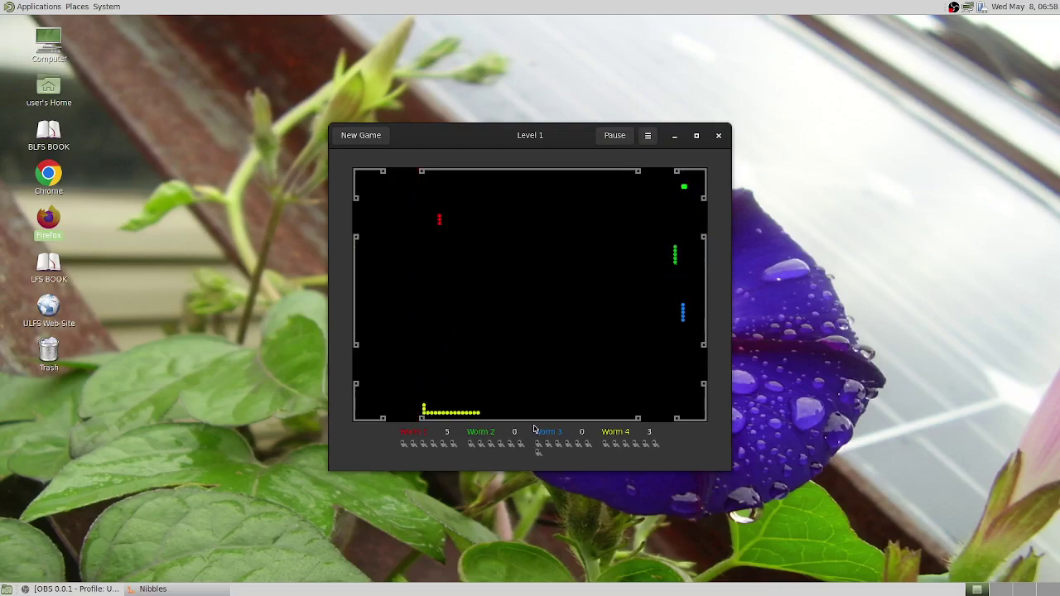
click(718, 135)
- Launch Blender and try a render of the default cube scene, closing the render window
click(26, 6)
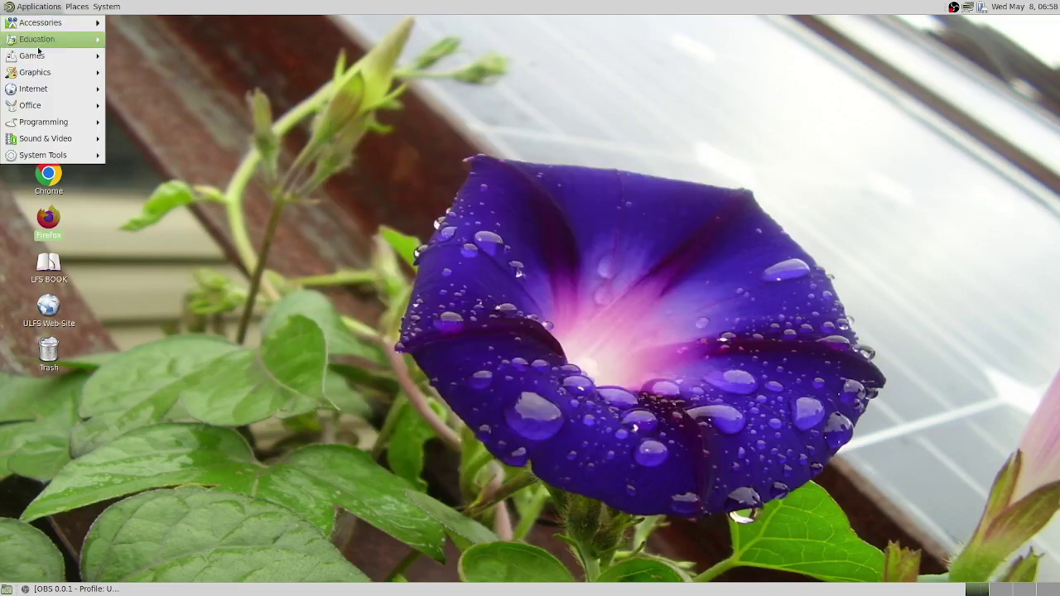
mouse_move(36, 72)
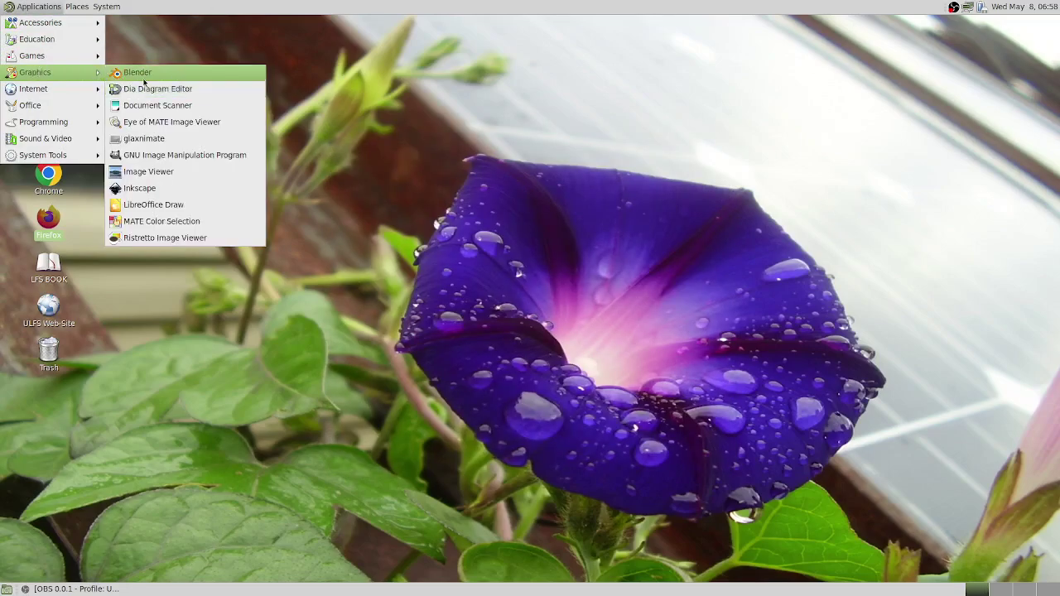
click(136, 72)
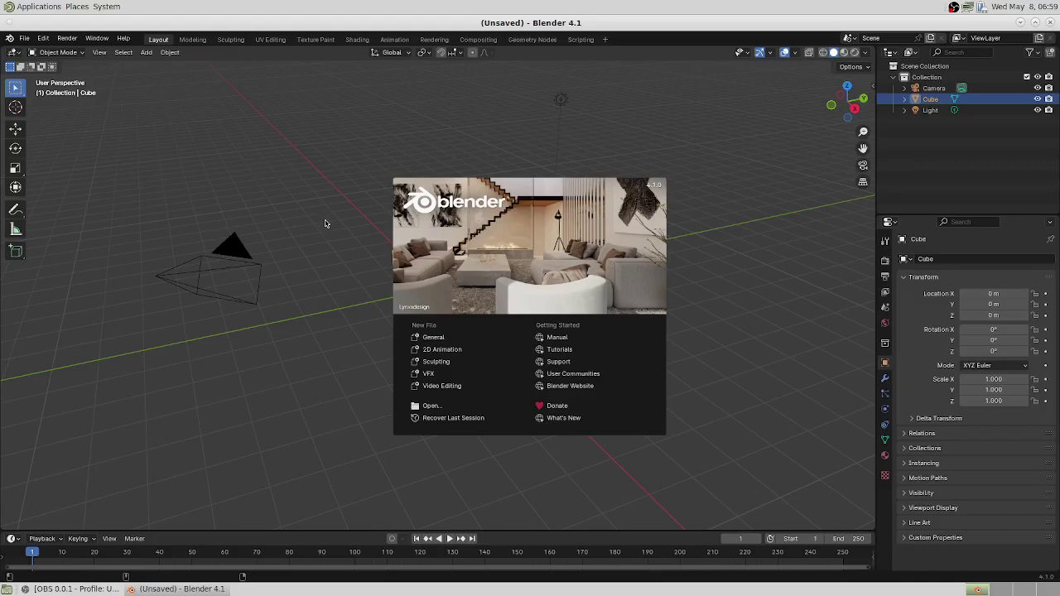
click(495, 247)
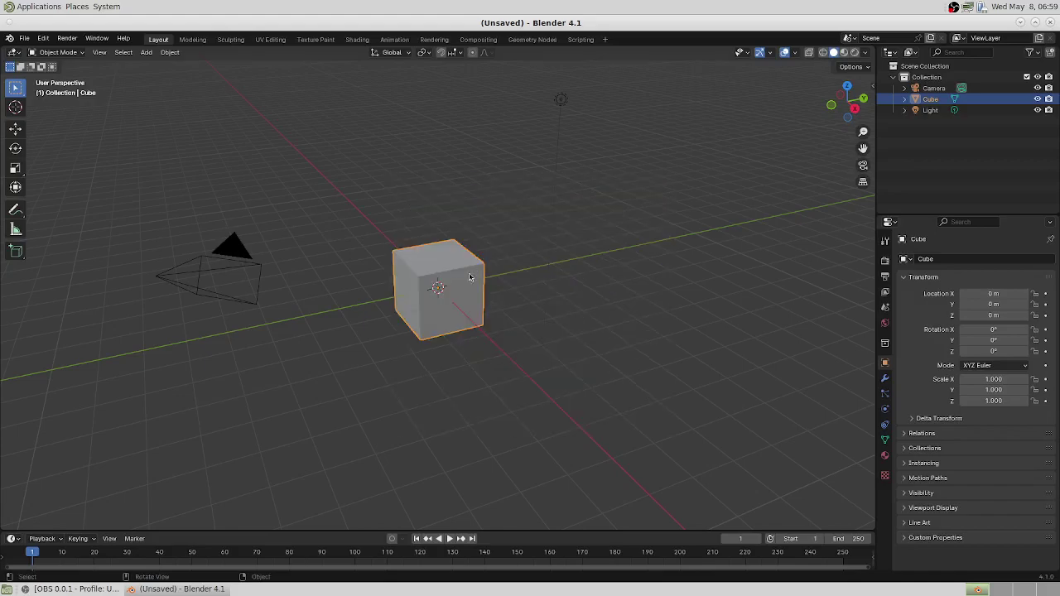
key(F12)
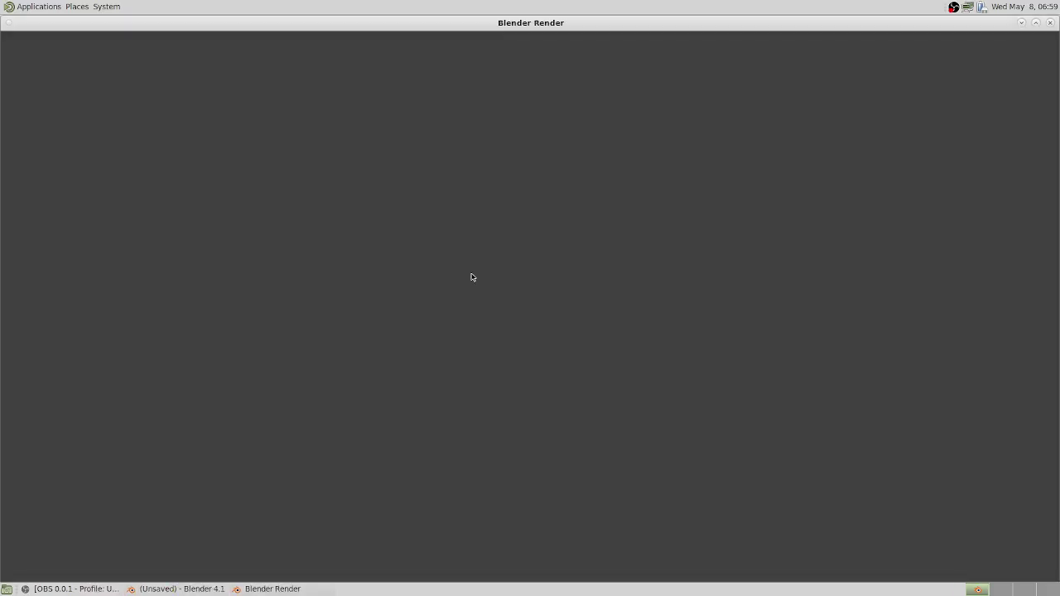
key(Escape)
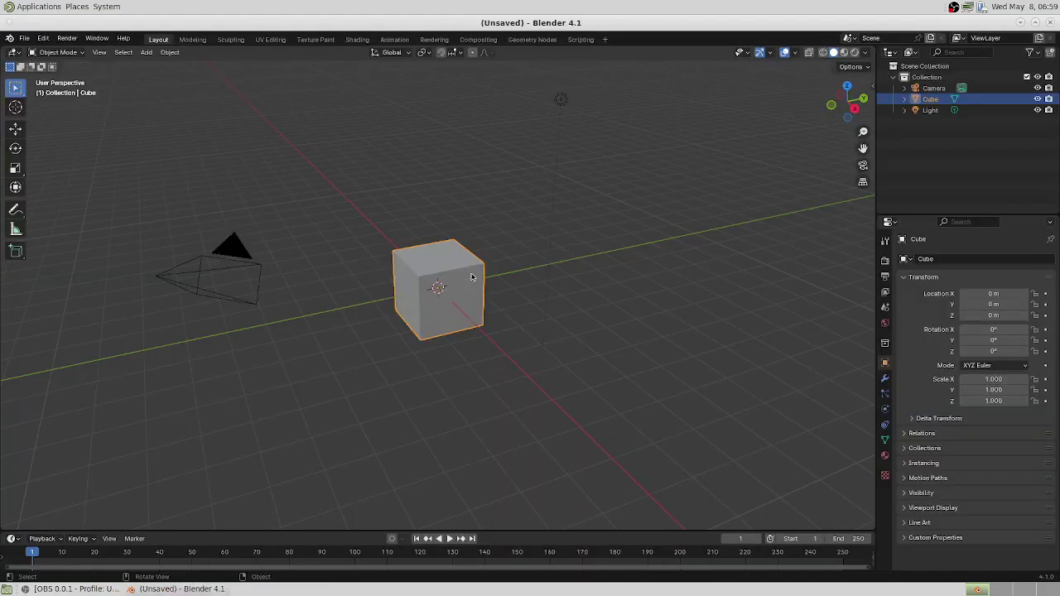
- View the cube through the camera and trackball-rotate it to about -64° X, 22° Y and -51° Z
key(KP_0)
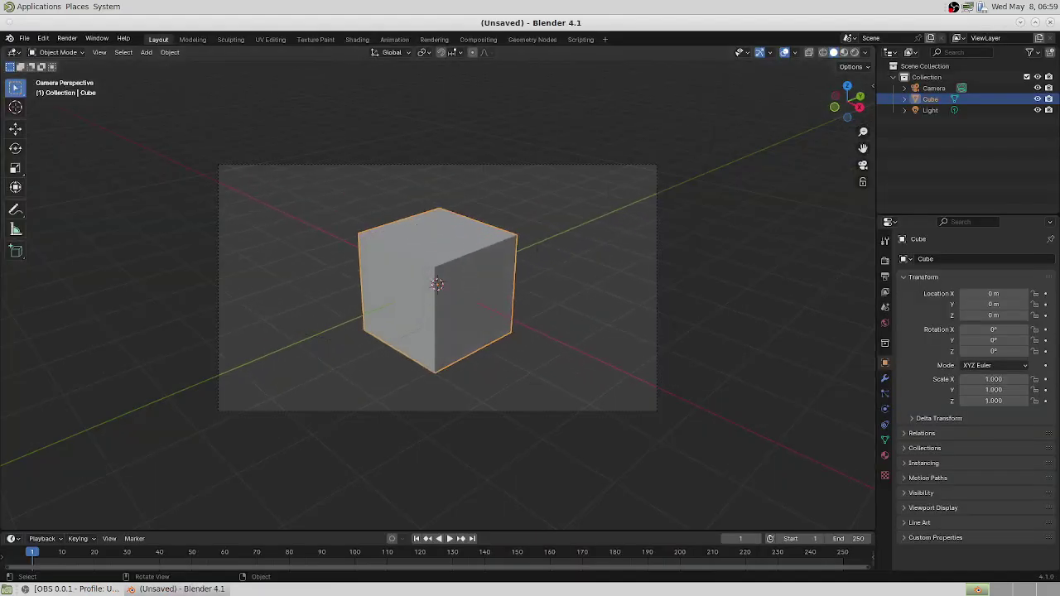
key(r)
key(r)
click(472, 345)
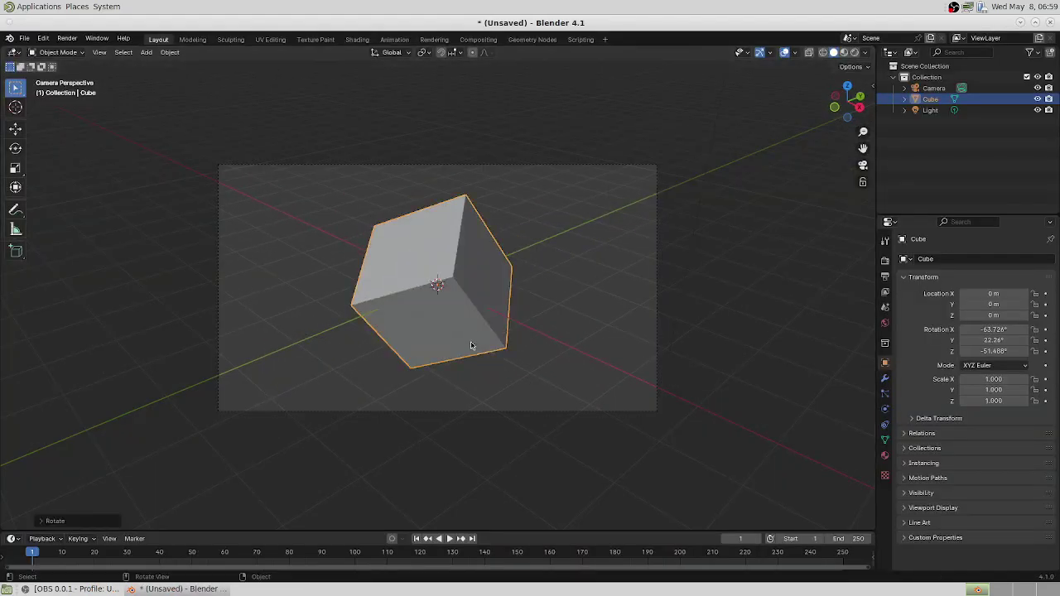
- Render the tilted cube and quit Blender without saving the changes
key(F12)
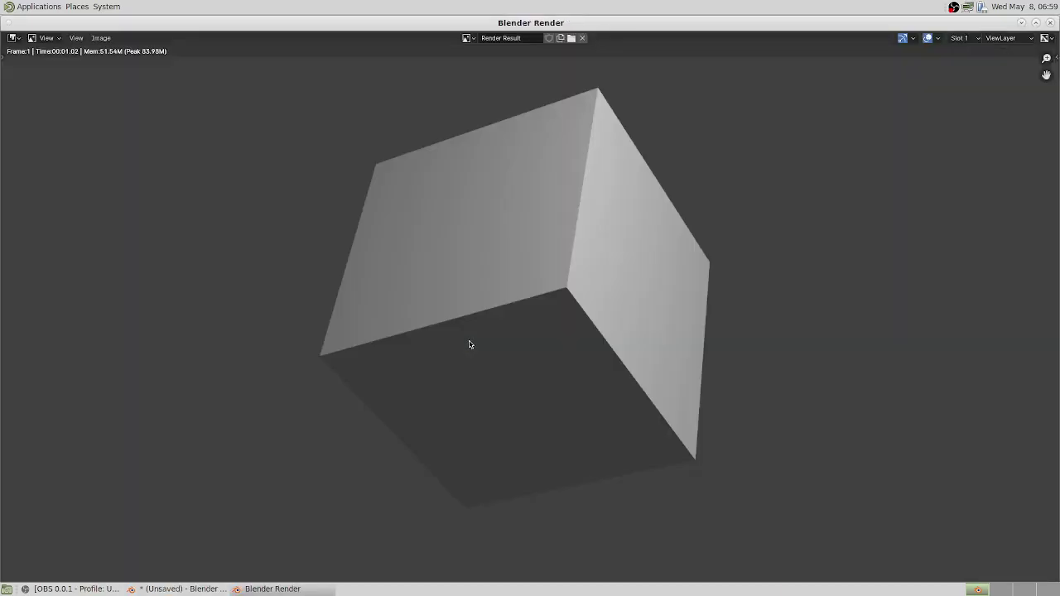
click(1050, 23)
click(1050, 23)
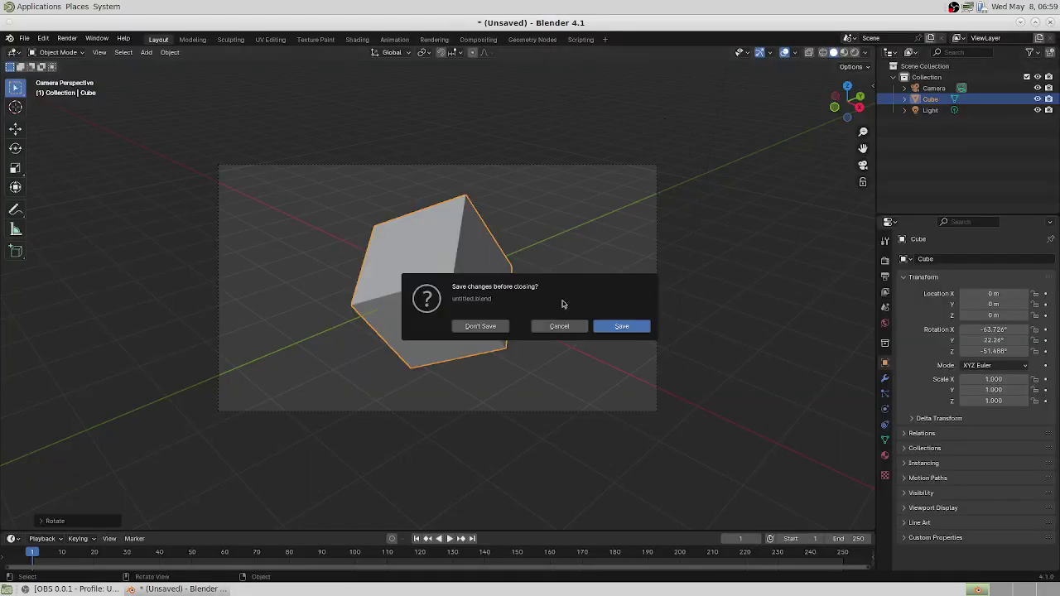
click(484, 331)
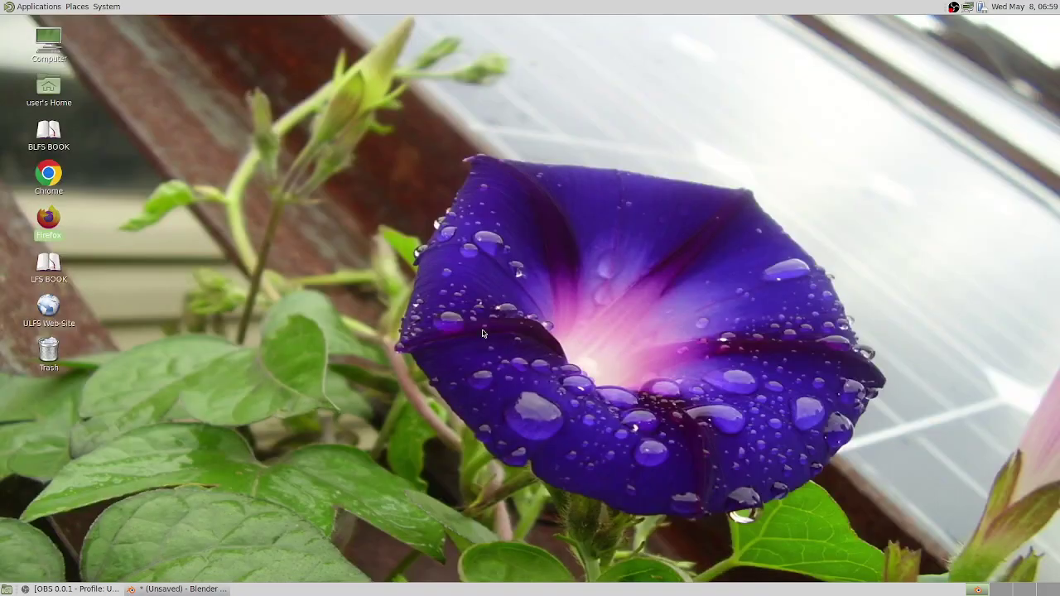
- Launch Quadrapassel and start a new game
click(26, 7)
mouse_move(51, 61)
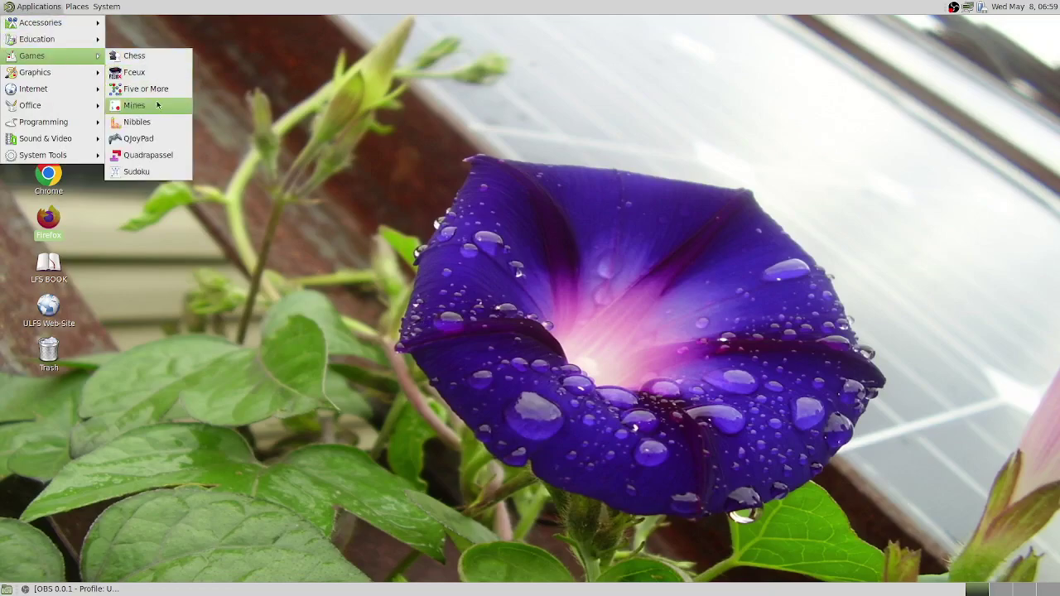
click(148, 155)
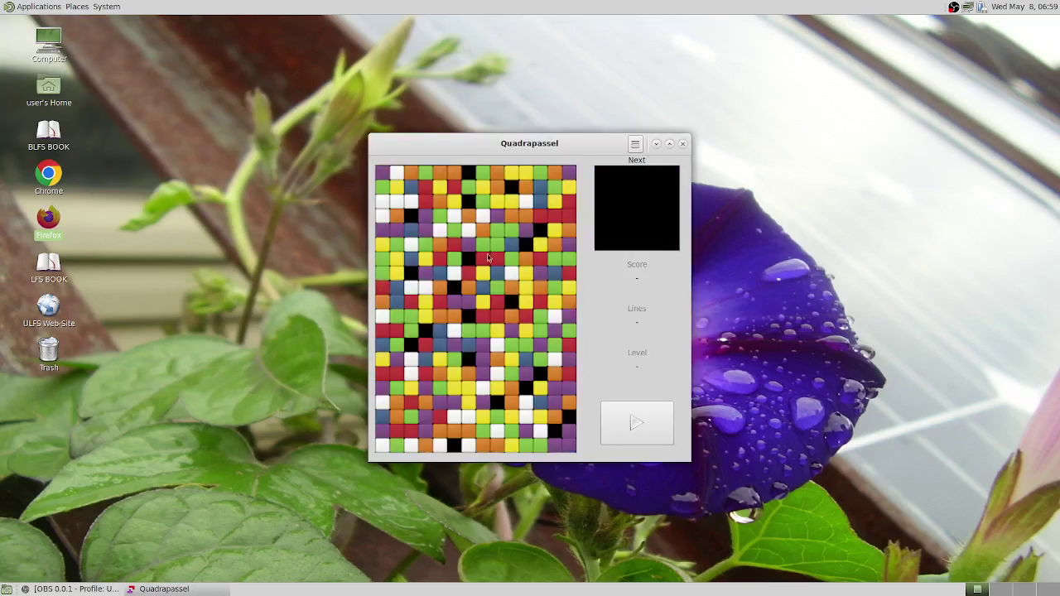
click(638, 423)
- Drop the first green piece flat on the floor, two columns away from the left wall
key(Up)
key(Up)
key(Up)
key(Left)
key(Left)
key(Left)
key(Left)
key(space)
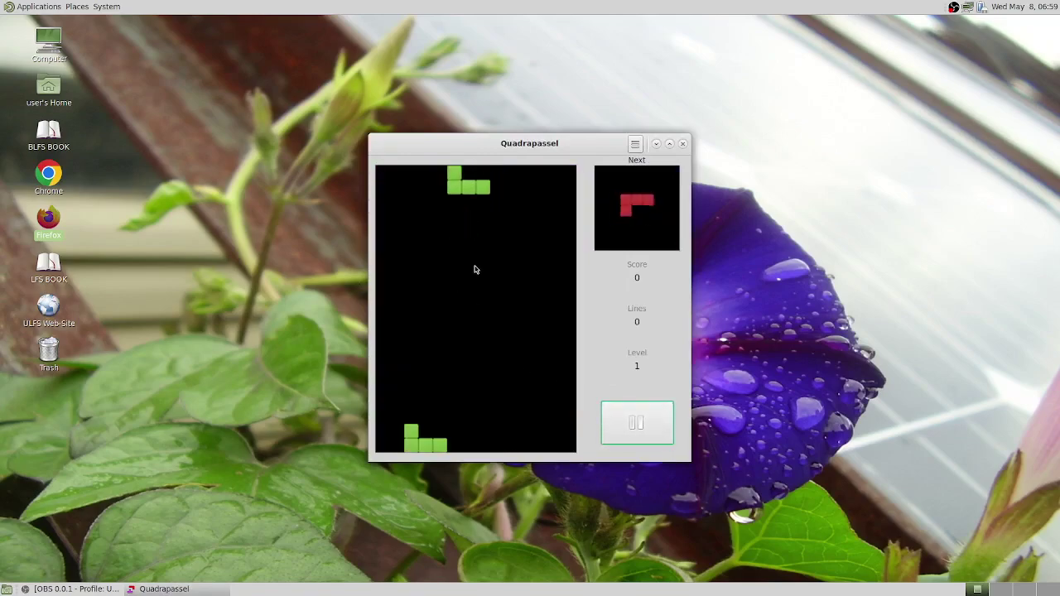
- Flip the second green piece and drop it onto the first to form a solid two-row block
key(Up)
key(Up)
key(Left)
key(Left)
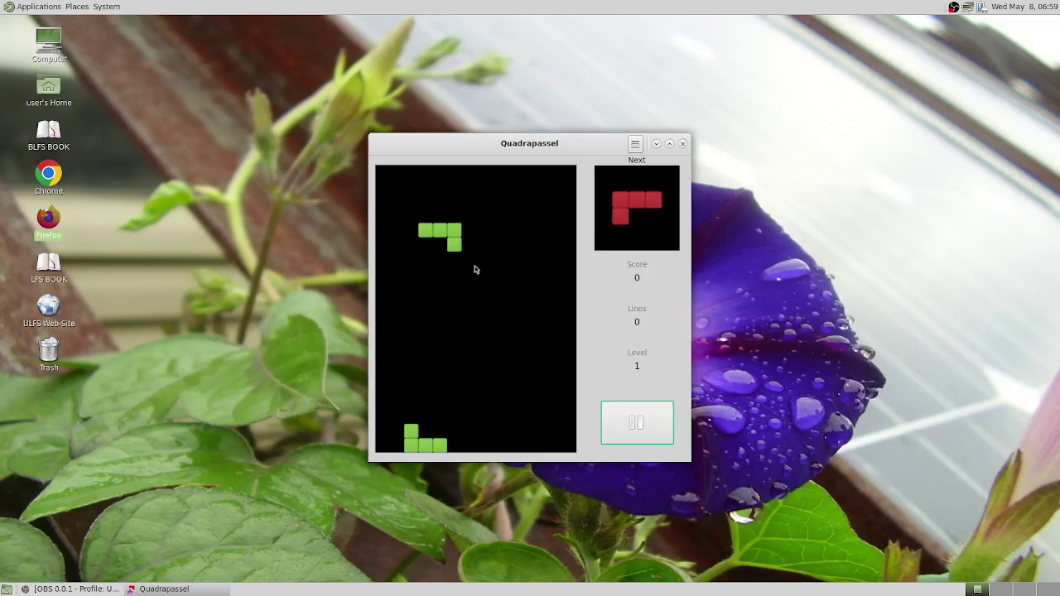
key(Right)
key(Left)
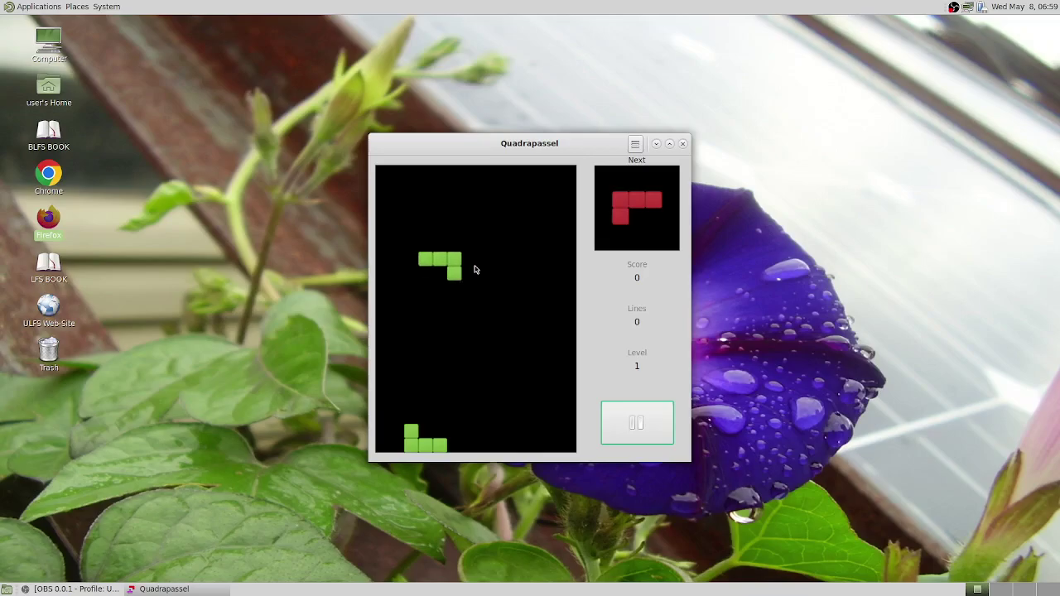
key(space)
- Rotate and drop the two red pieces so they interlock directly beside the green block
key(Up)
key(Up)
key(Right)
key(Left)
key(space)
key(Up)
key(Up)
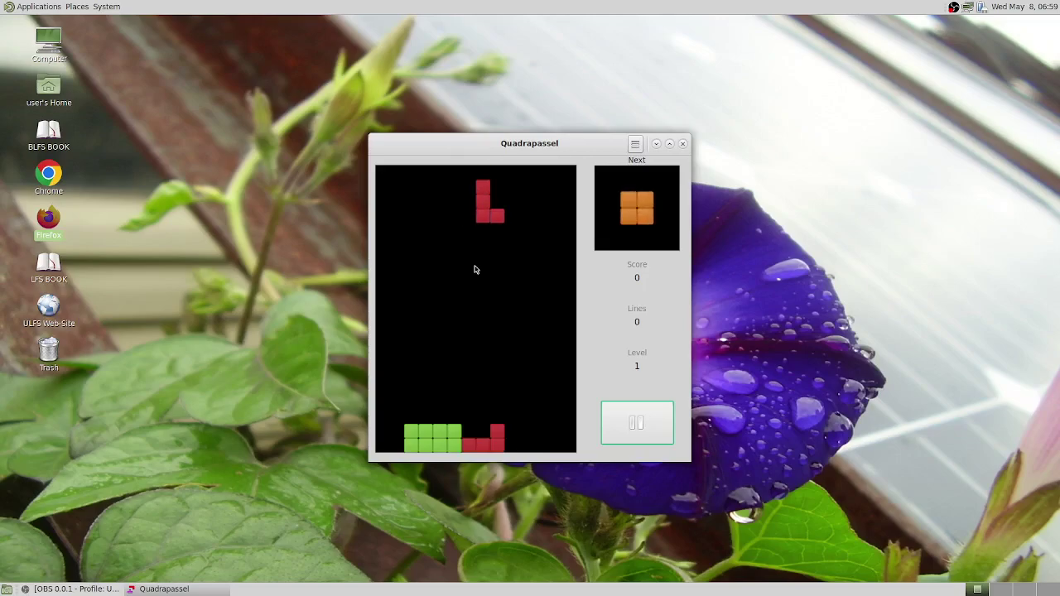
key(space)
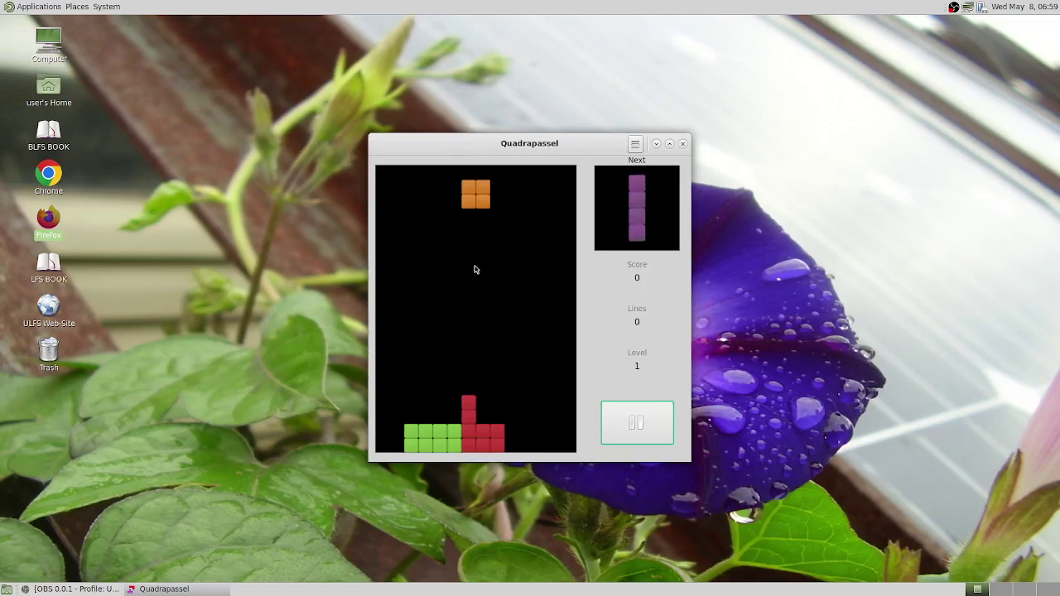
- Drop the orange square on the floor beside the red pieces, and close Quadrapassel
key(Right)
key(Right)
key(Right)
key(space)
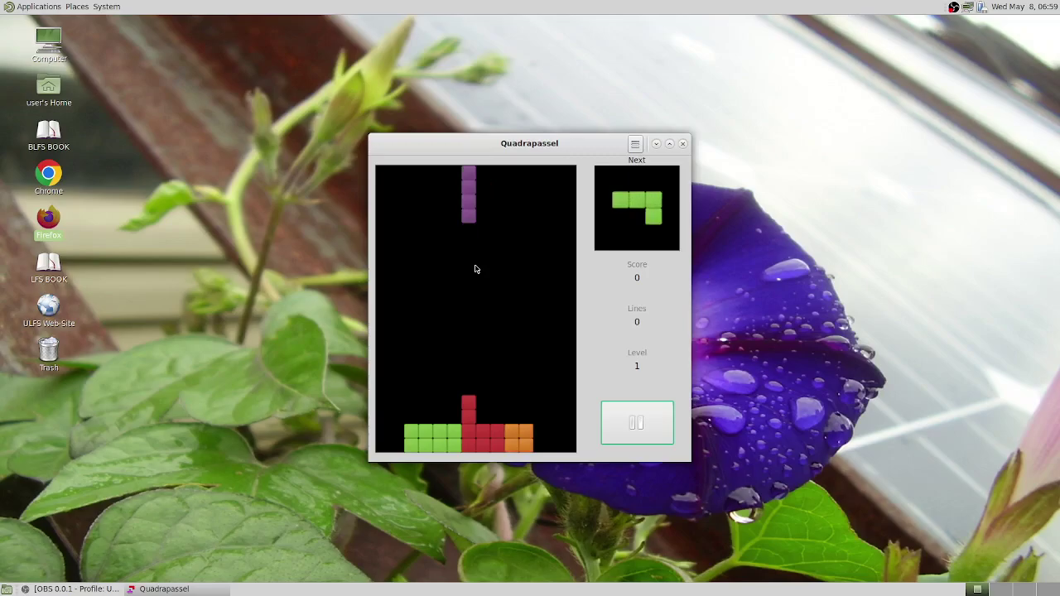
click(683, 145)
- Launch Sudoku and start a game at Easy difficulty
click(4, 10)
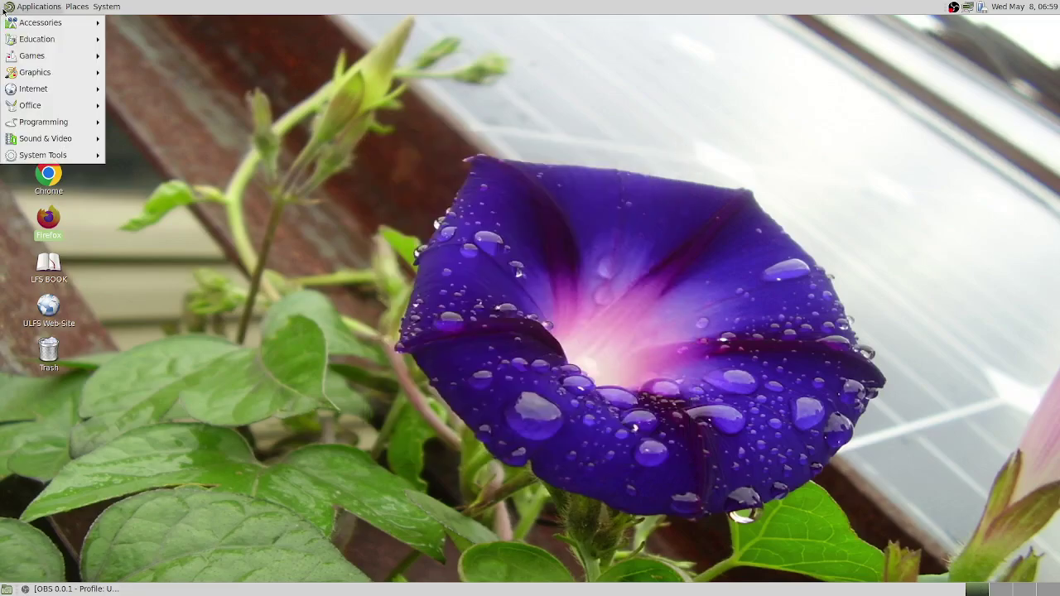
mouse_move(49, 56)
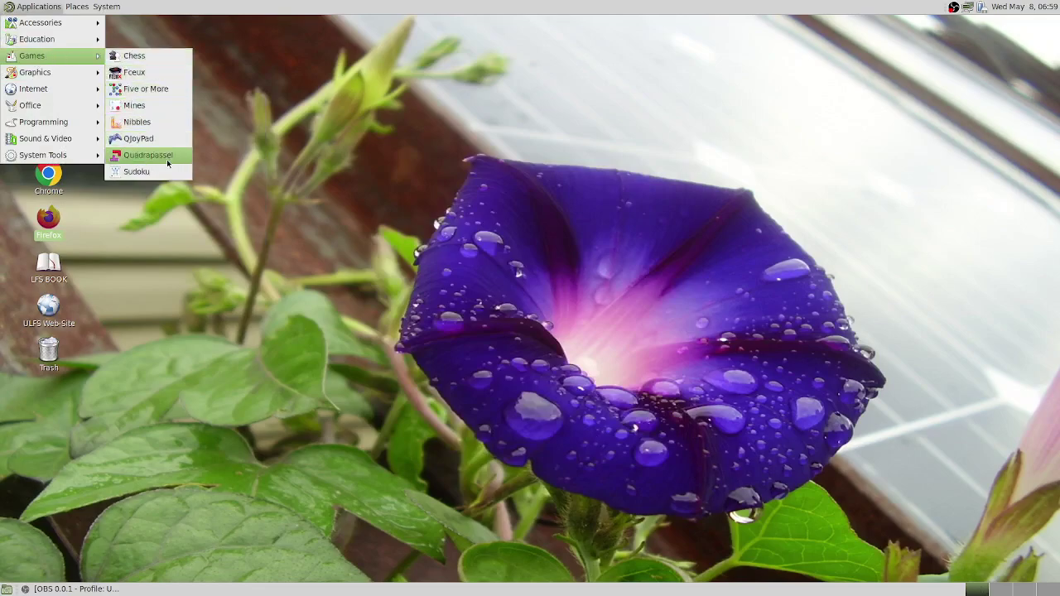
click(137, 171)
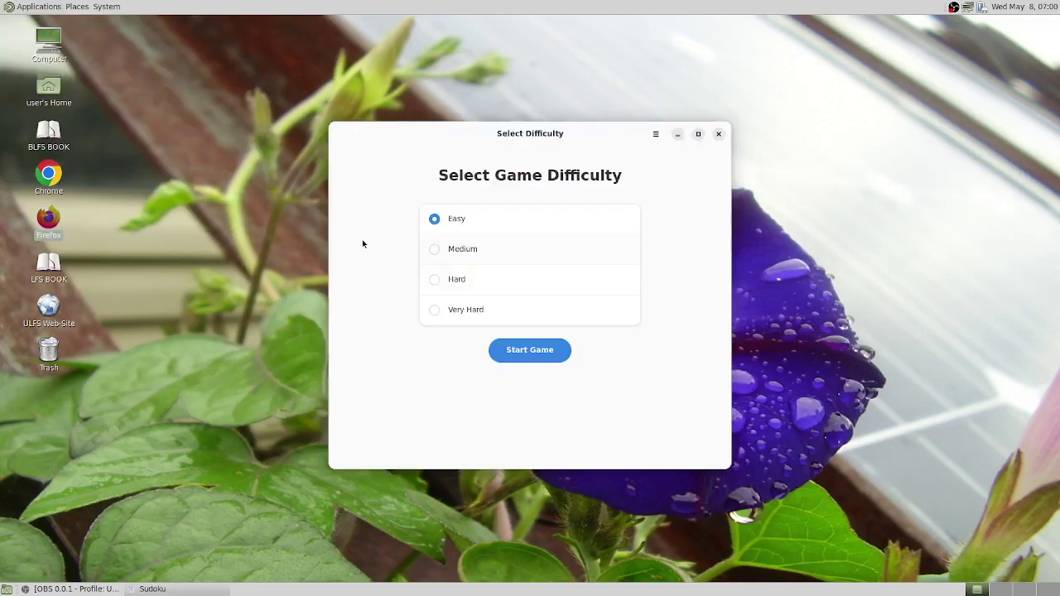
click(543, 350)
- Try the digits 8, 9, 6, 1 and 2 in turn in the empty cell at row 2, column 7
click(577, 276)
click(597, 222)
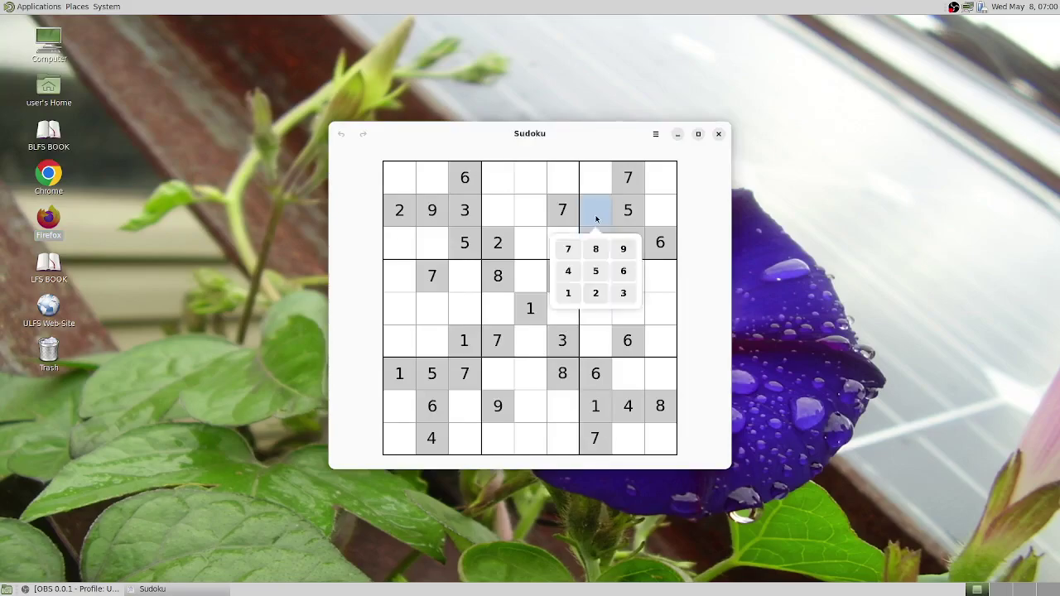
click(606, 254)
click(596, 210)
click(629, 252)
click(608, 213)
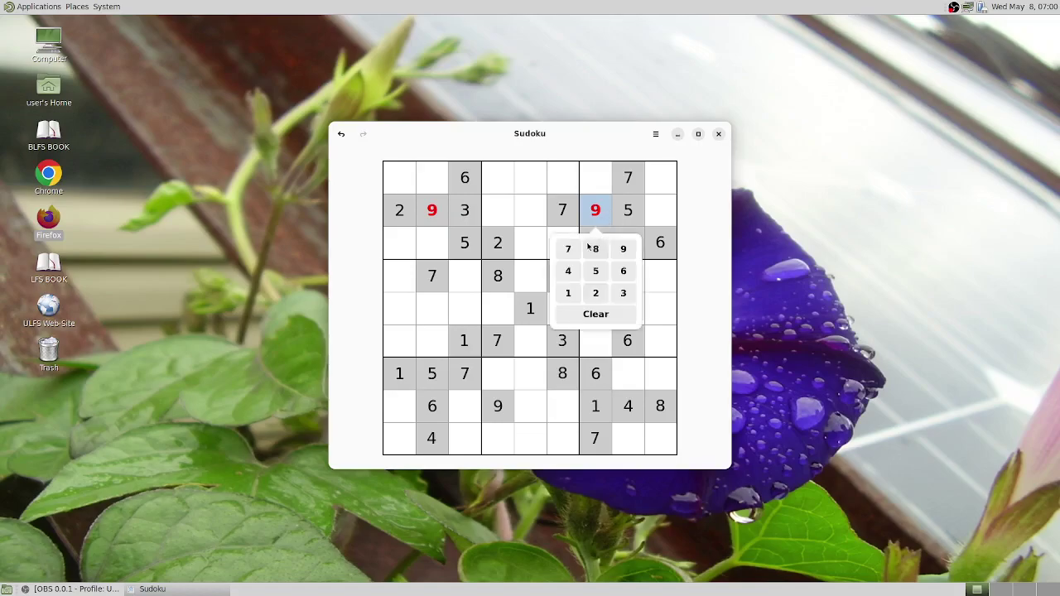
click(625, 275)
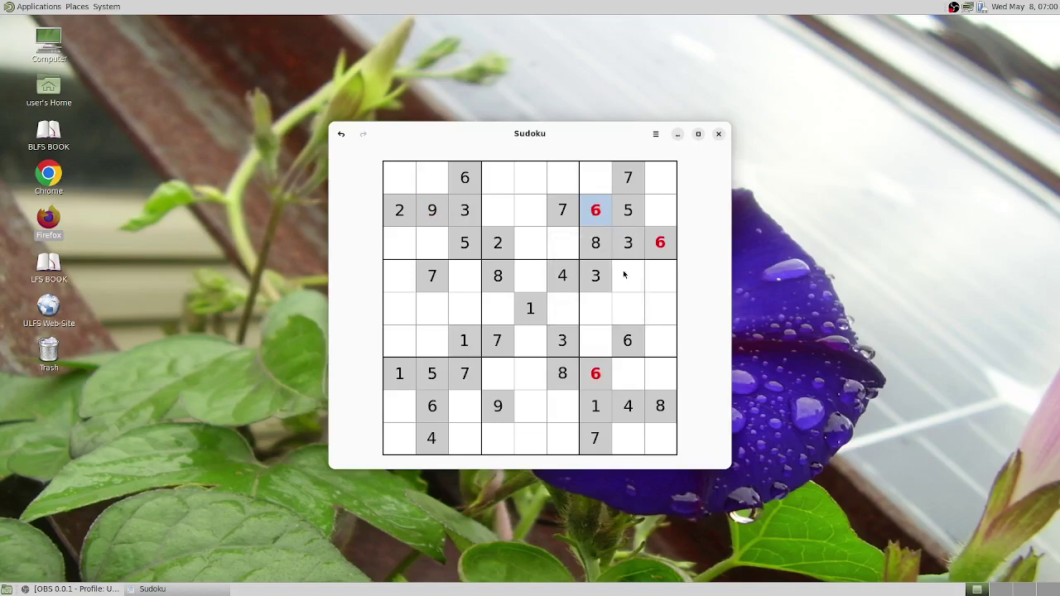
click(607, 218)
click(570, 293)
click(597, 212)
click(596, 293)
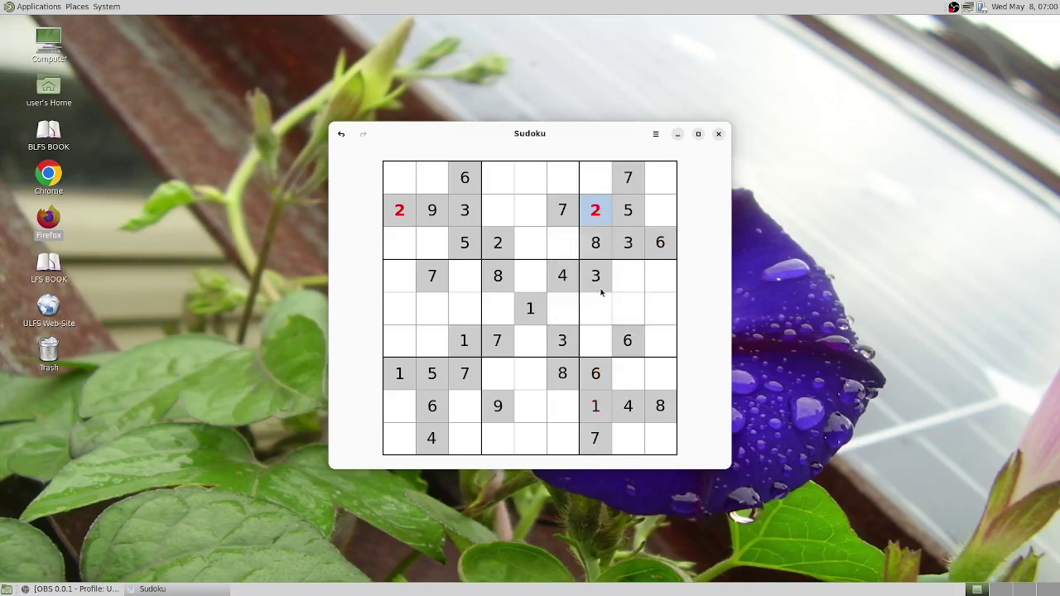
- Enter 3 and then 4 in the cell at row 2, column 7, and close Sudoku
click(597, 217)
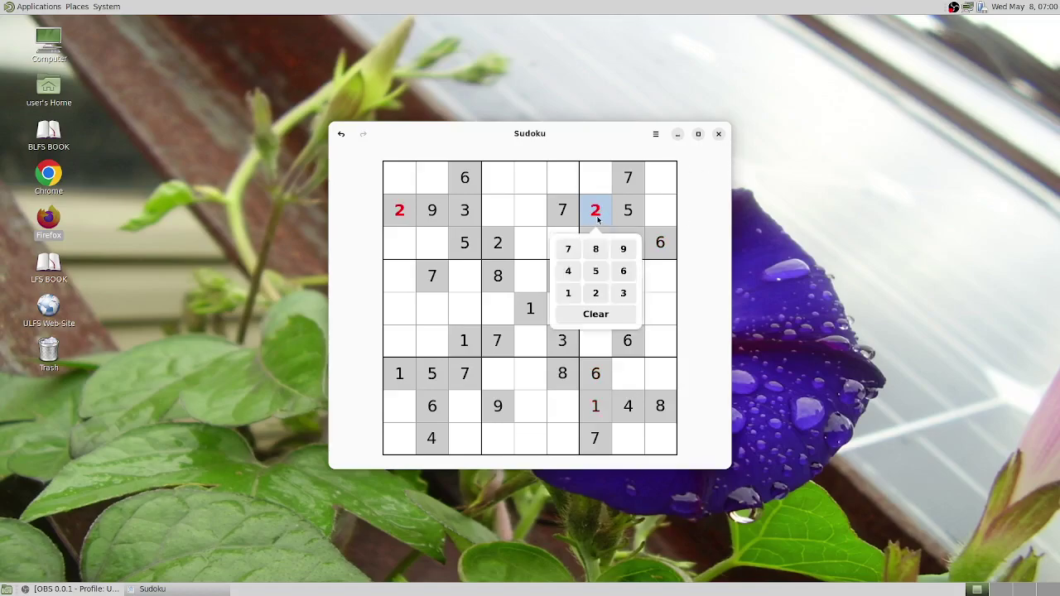
click(624, 293)
click(605, 216)
click(568, 273)
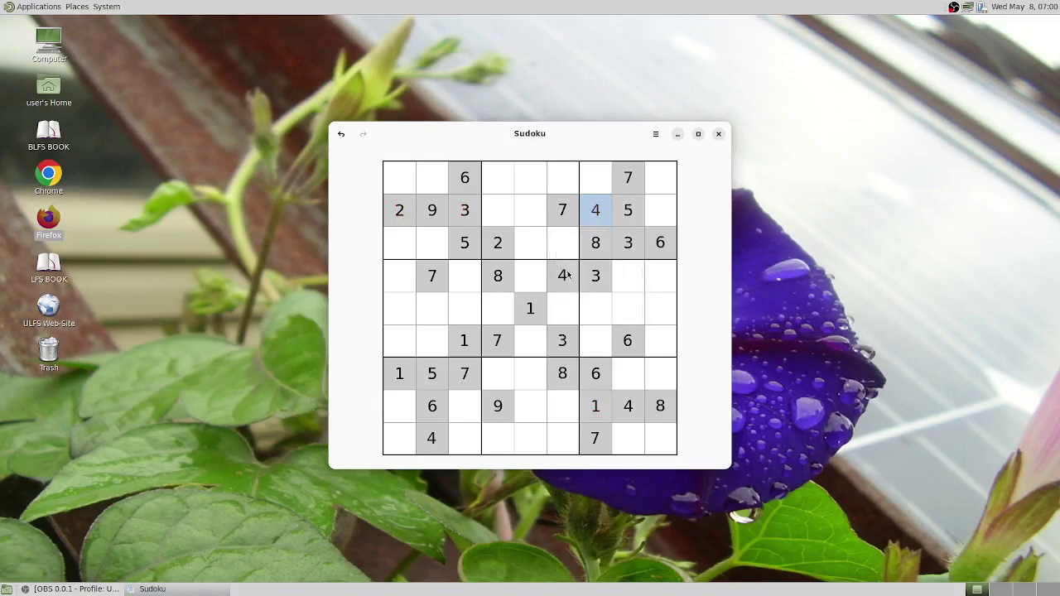
click(656, 286)
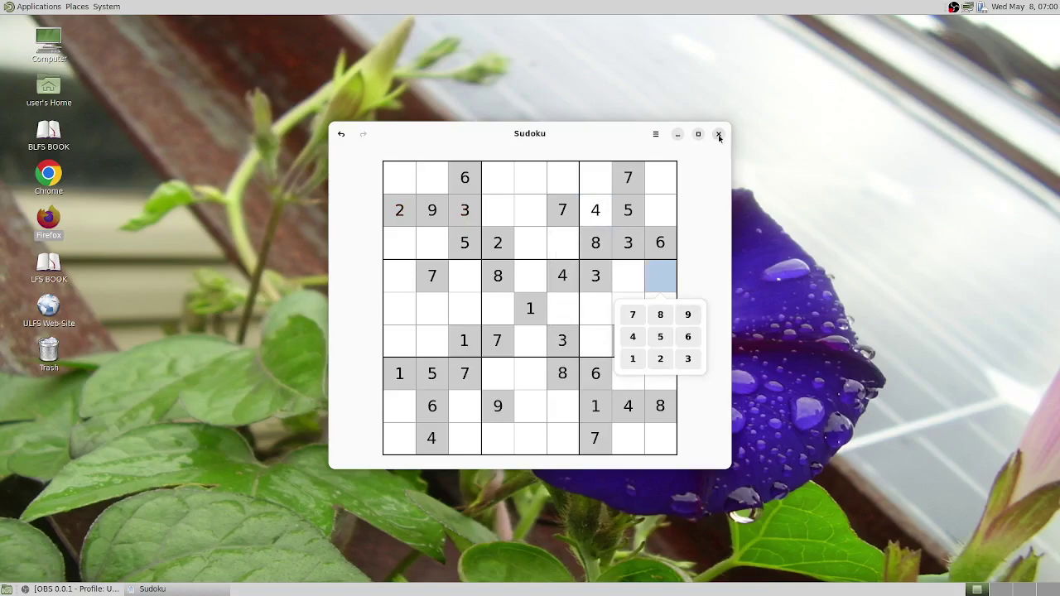
click(718, 134)
- Launch the Dia Diagram Editor and maximize its empty diagram window
click(38, 7)
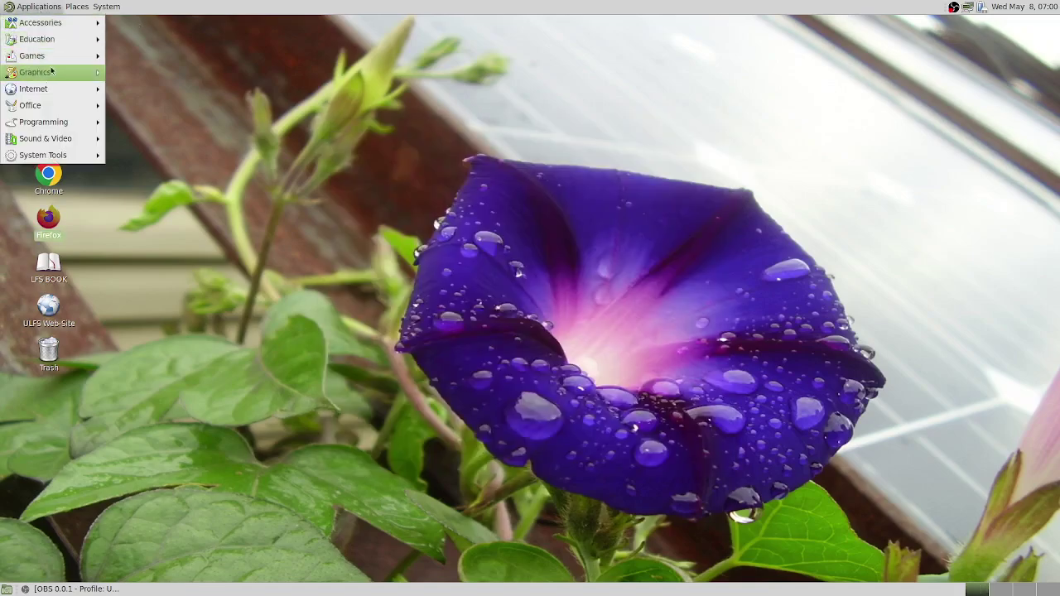
mouse_move(51, 71)
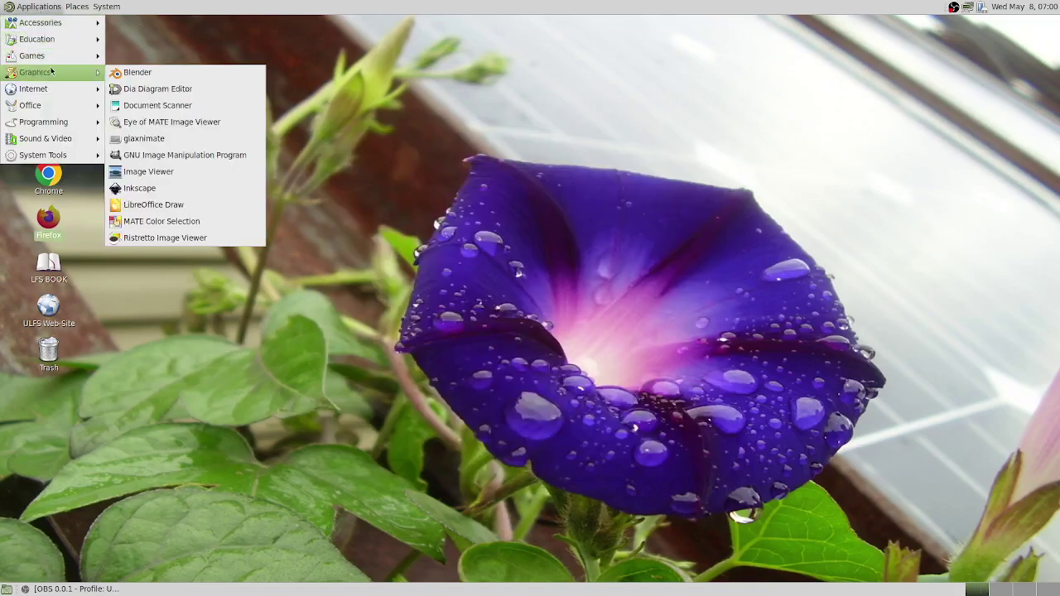
click(133, 89)
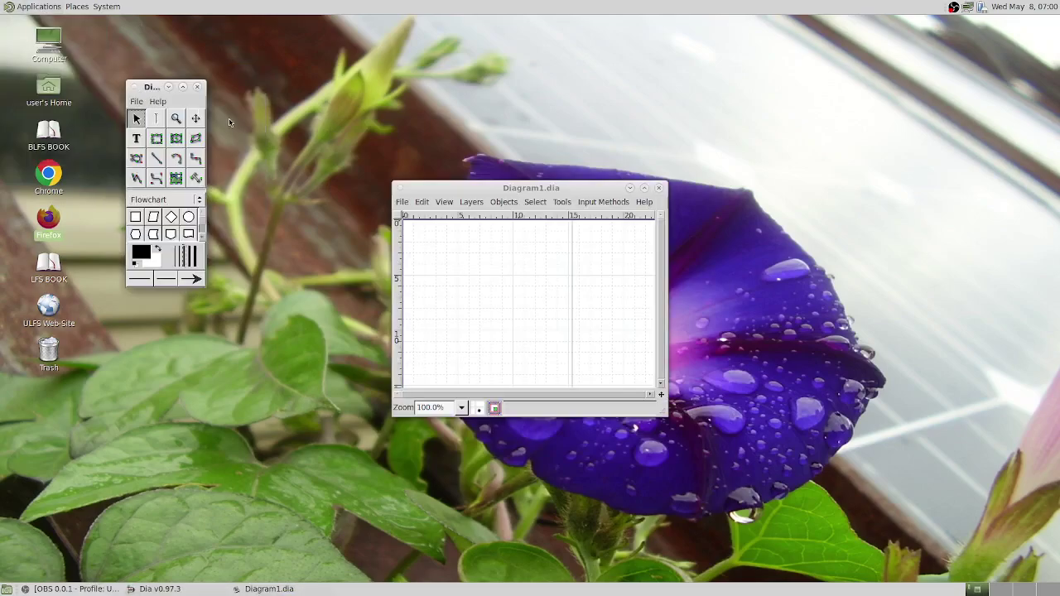
double_click(554, 189)
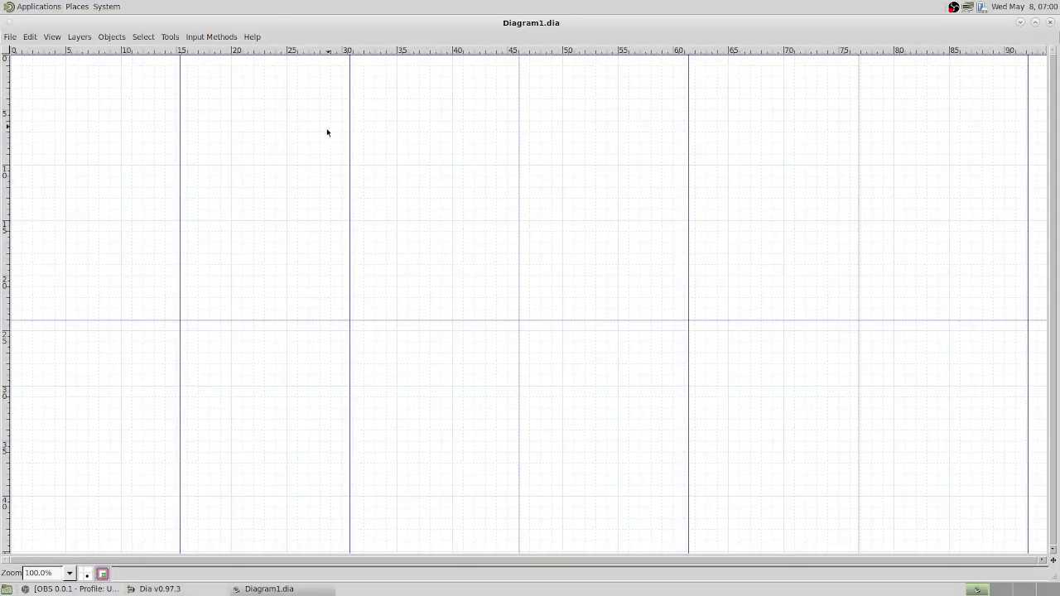
- Try to keep the toolbox above the maximized diagram, restore the diagram's window size, and turn the toolbox's Always on Top option off
click(187, 592)
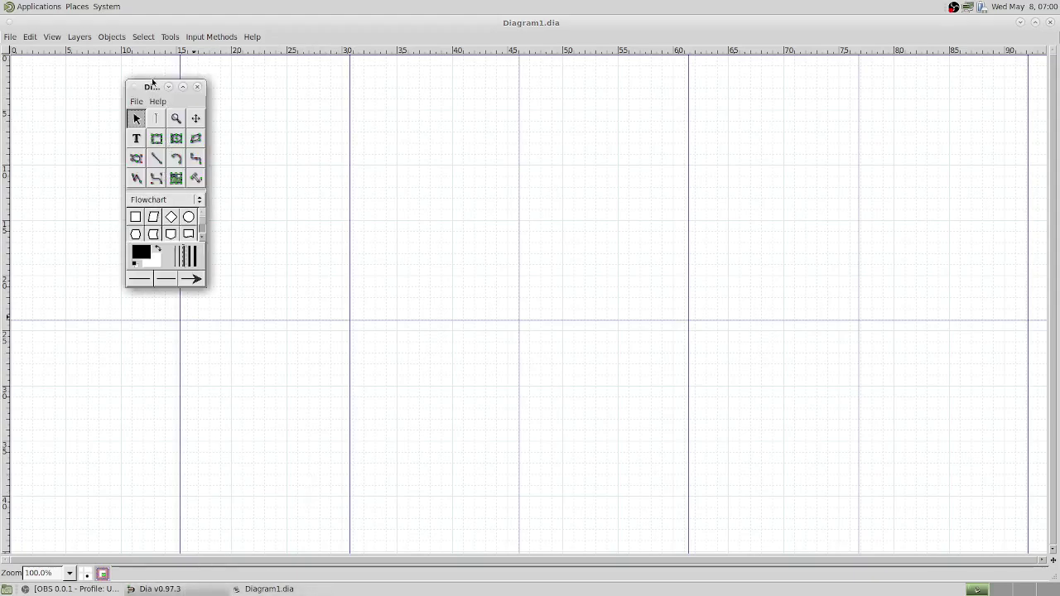
right_click(143, 91)
click(303, 182)
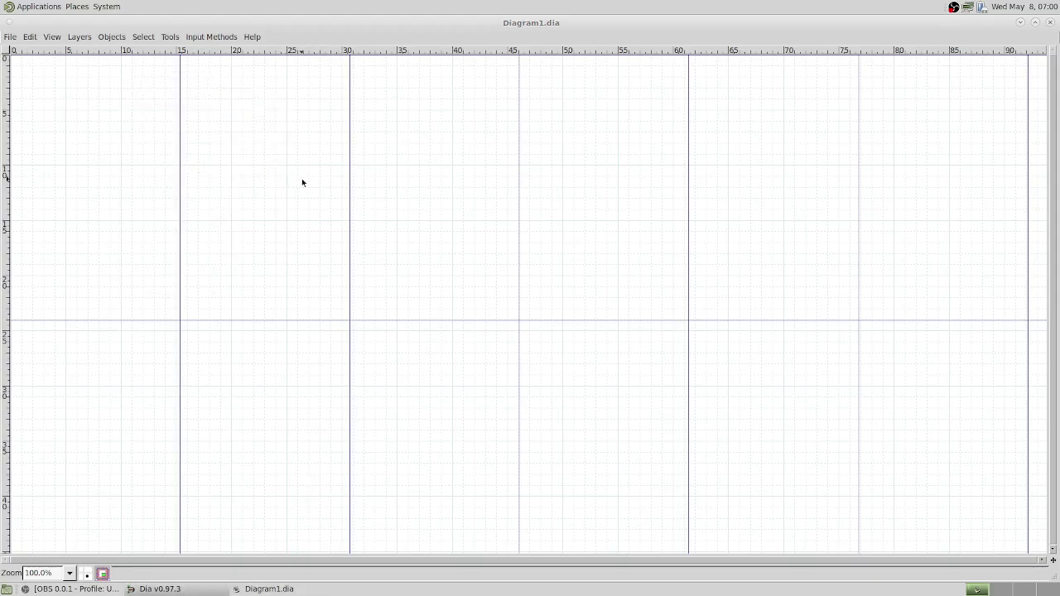
click(176, 592)
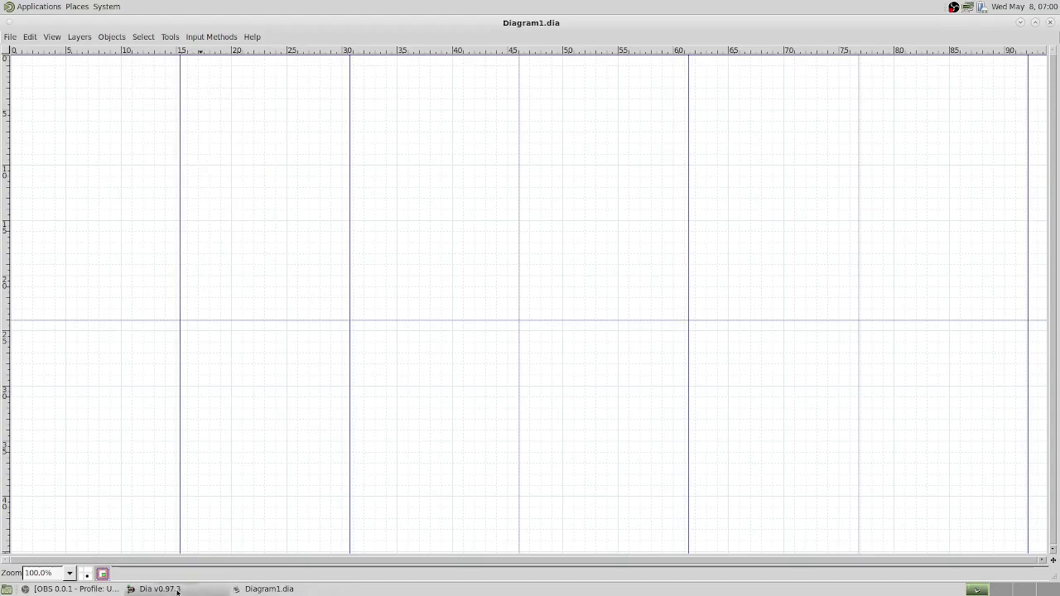
double_click(482, 24)
right_click(146, 88)
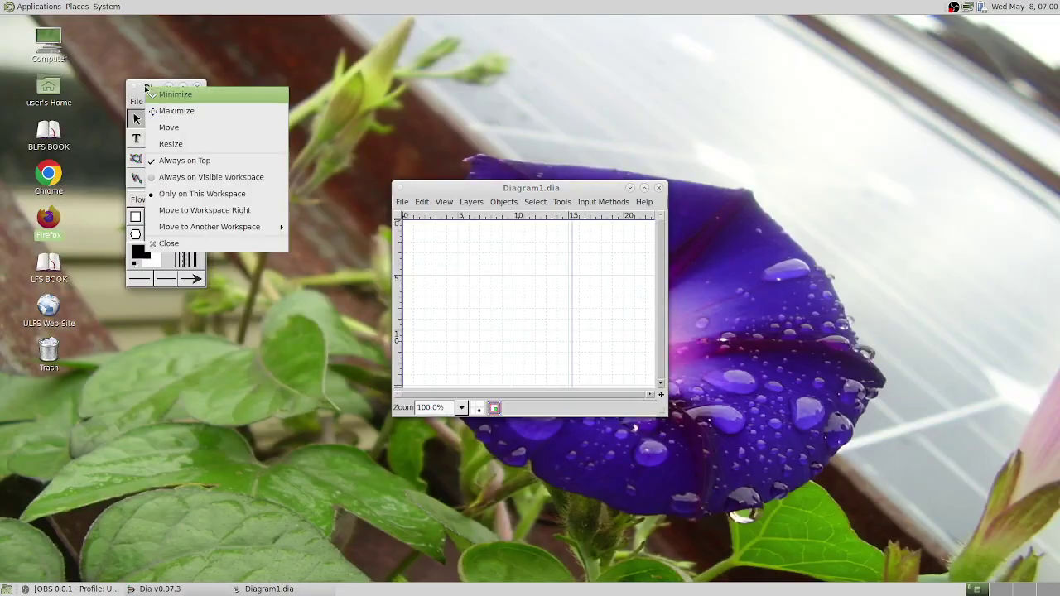
click(240, 161)
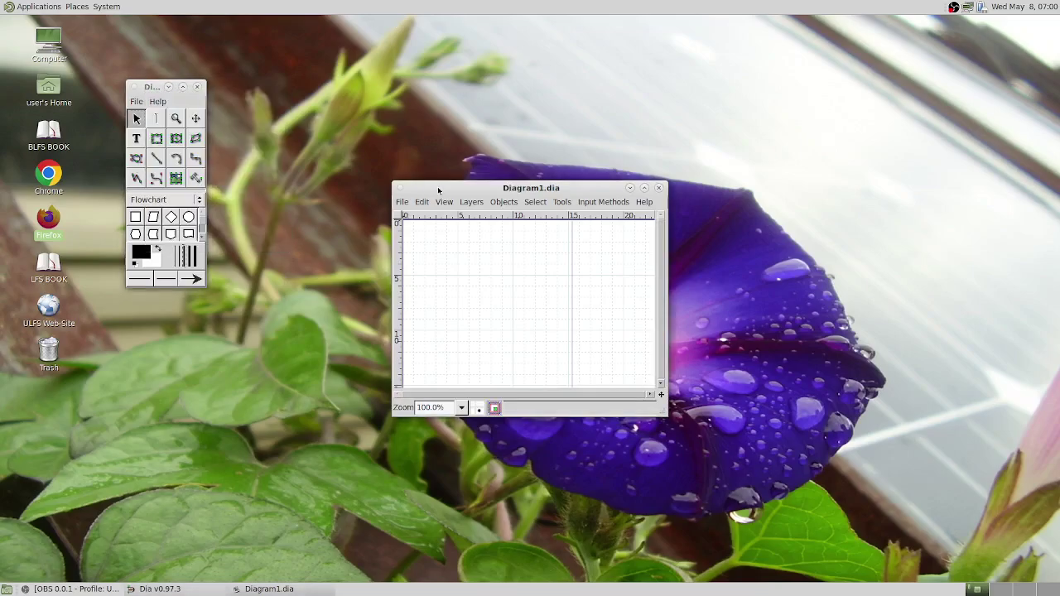
- Maximize the diagram window, set the toolbox to Always on Top, and move it closer to the canvas's vertical ruler
double_click(439, 189)
click(178, 589)
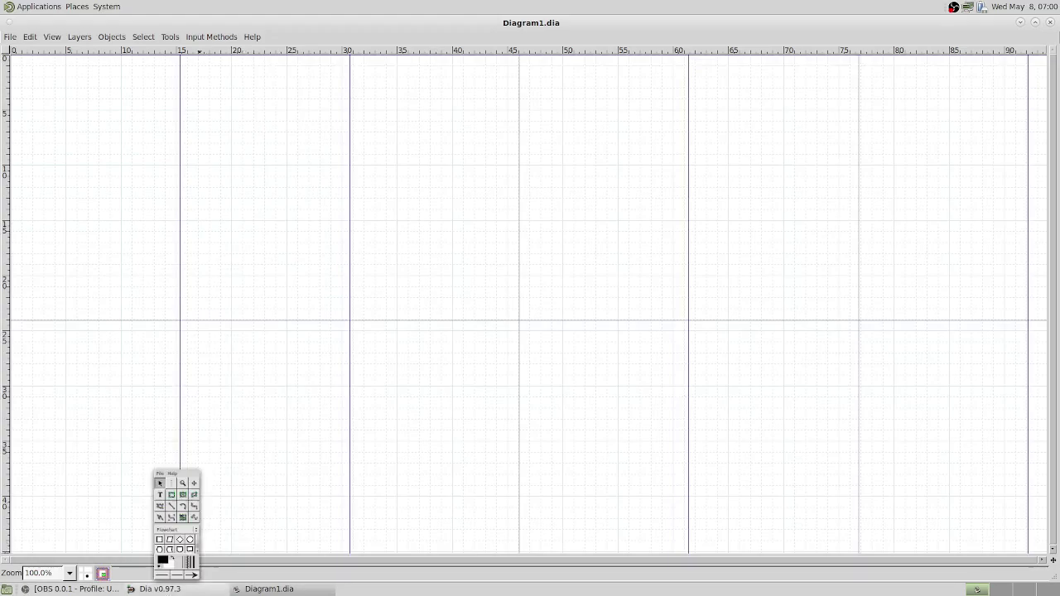
click(178, 589)
click(173, 590)
click(136, 88)
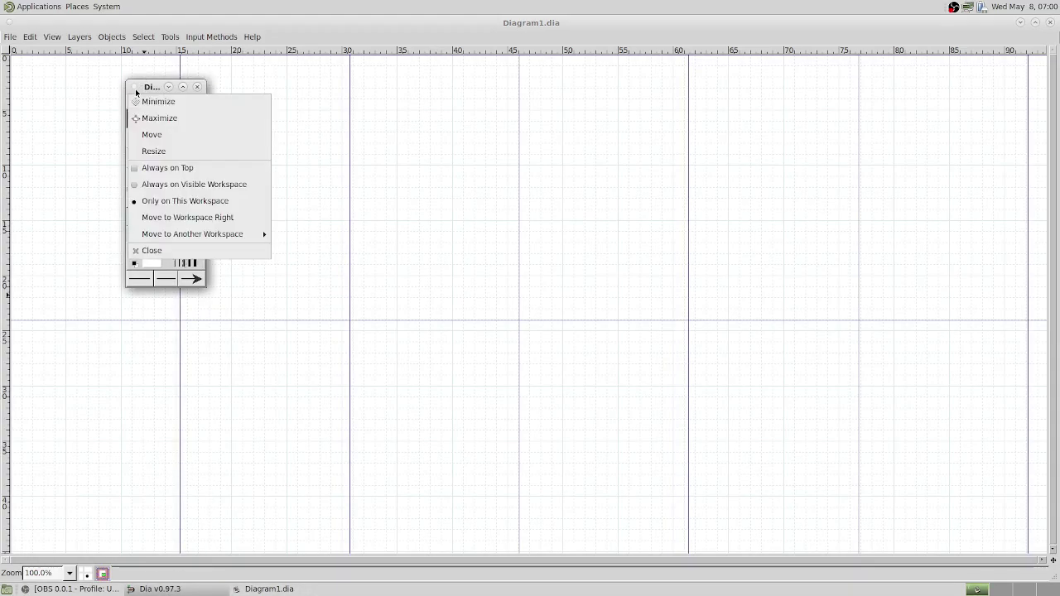
click(174, 169)
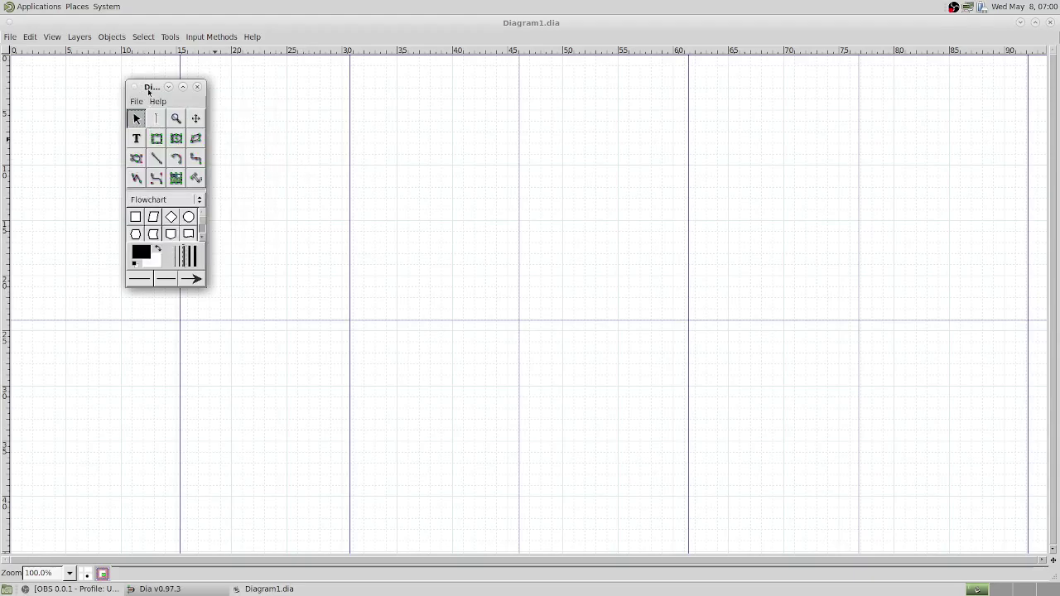
drag(148, 92, 75, 84)
- Draw a box about 6.6 by 2.5 units near the top of the canvas and add the text "Start" inside it
click(84, 131)
drag(234, 117, 308, 144)
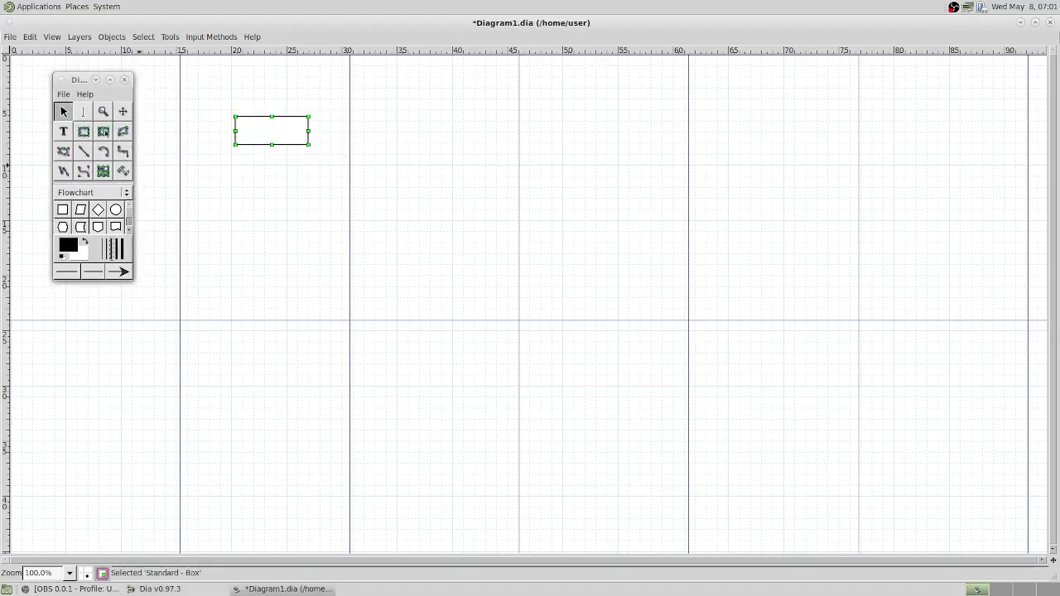
click(69, 130)
click(272, 129)
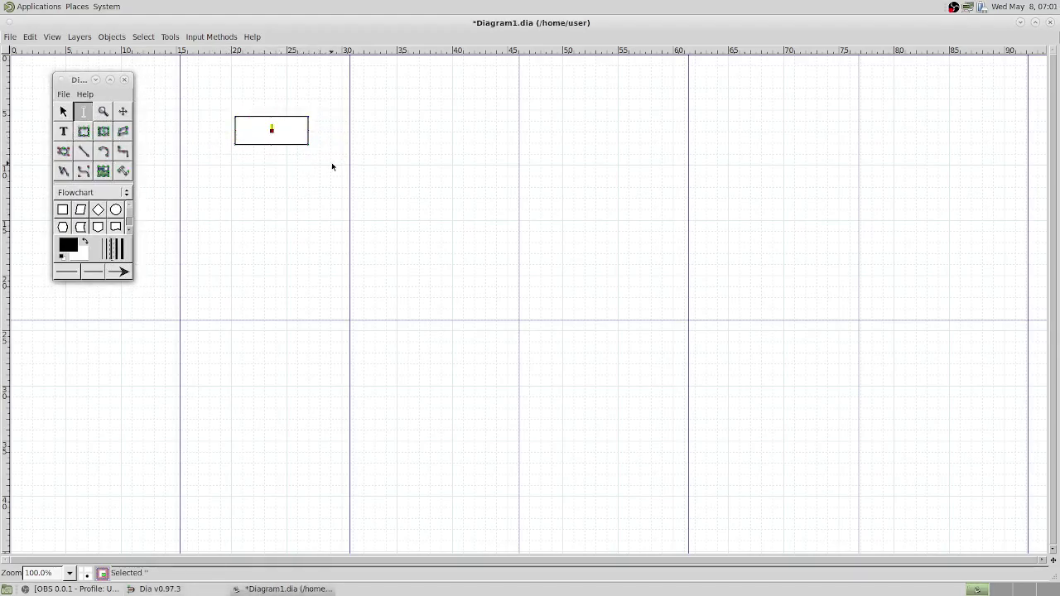
text(Start)
key(Escape)
- Set both the horizontal and vertical text alignment of the "Start" label to Center
right_click(280, 129)
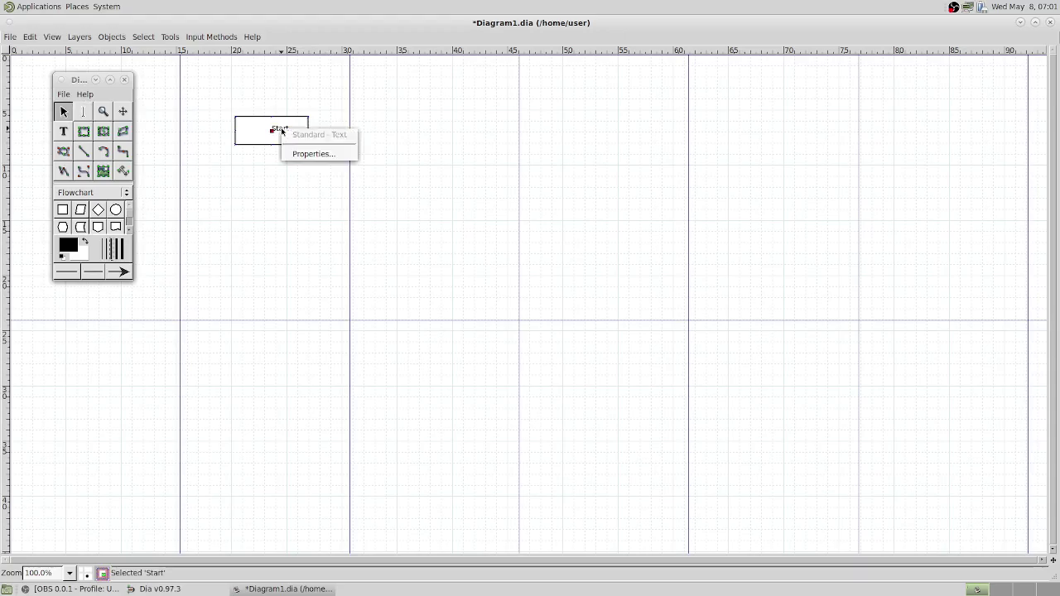
click(306, 154)
click(568, 264)
click(568, 280)
click(568, 280)
click(568, 263)
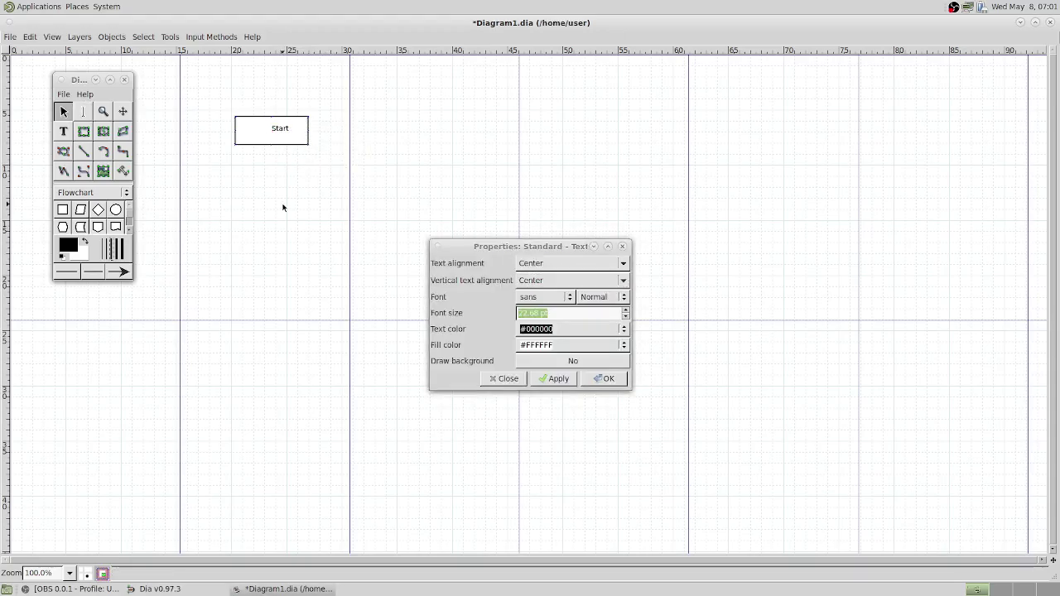
click(301, 142)
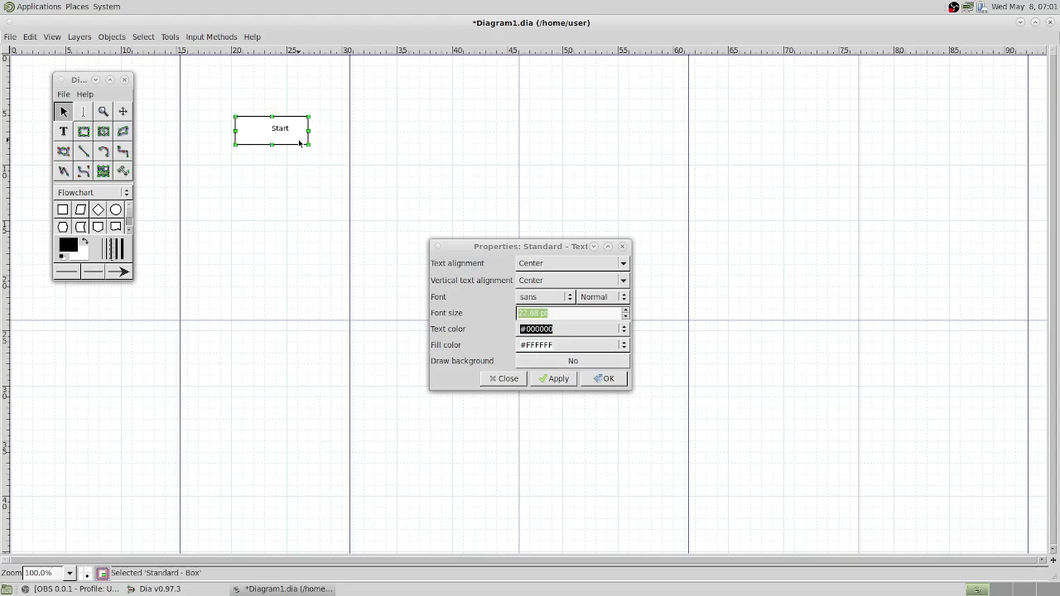
click(544, 378)
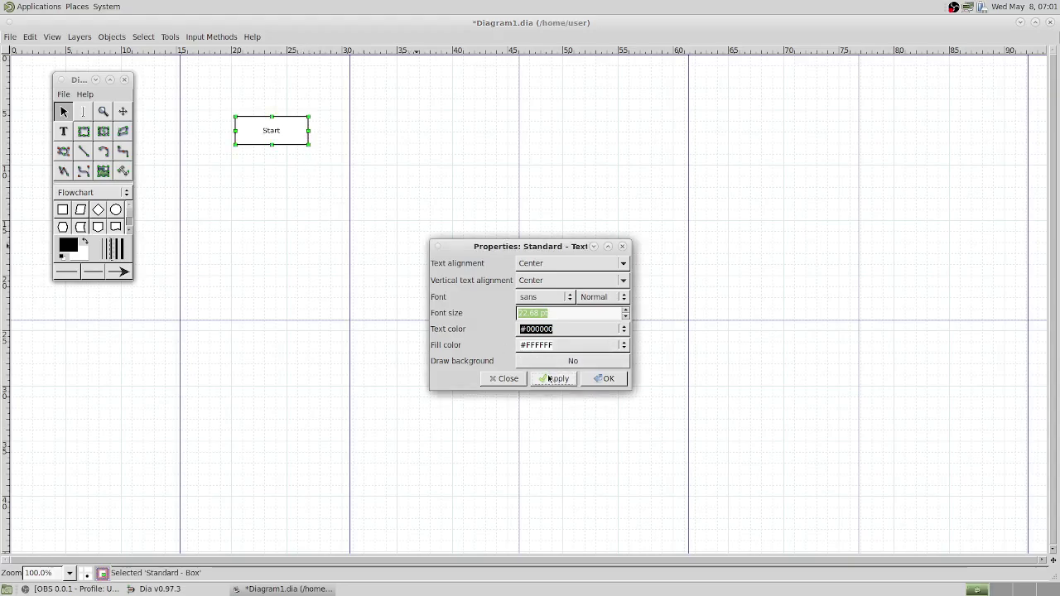
click(608, 382)
- Select the Start box together with its label and duplicate both directly below the original
click(220, 177)
drag(358, 181, 358, 181)
drag(214, 116, 272, 188)
key(ctrl+d)
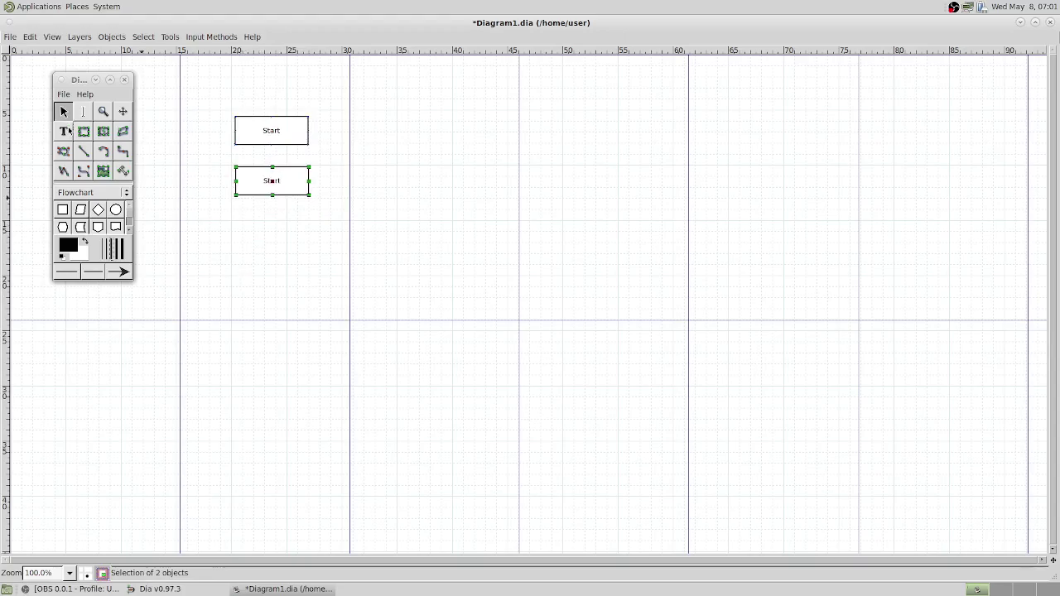
- Replace the duplicated box's label with "Finish"
double_click(278, 183)
key(BackSpace)
key(BackSpace)
key(BackSpace)
key(BackSpace)
key(BackSpace)
text(Finish)
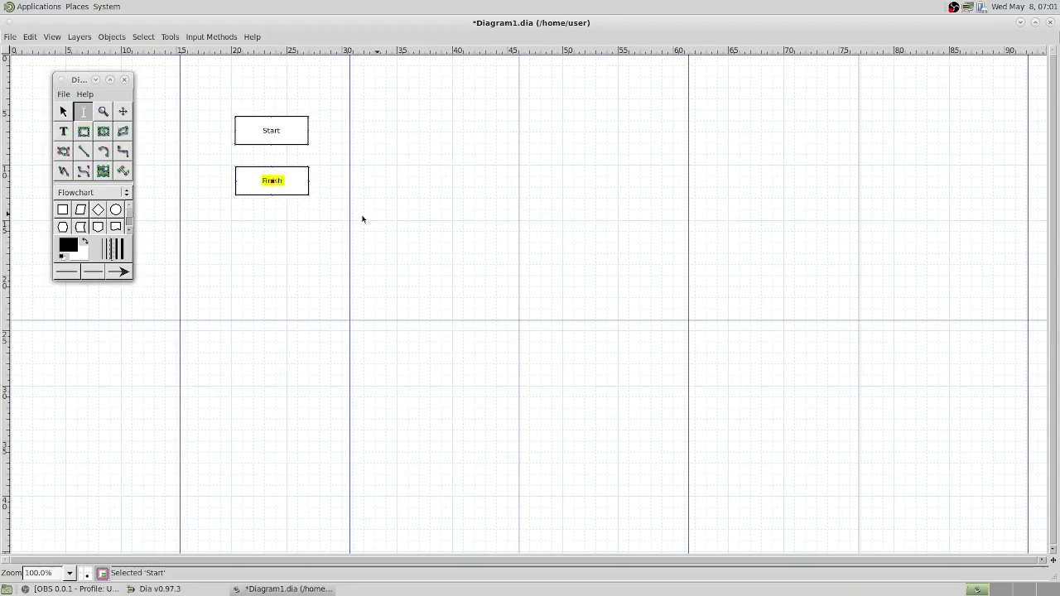
click(330, 222)
- Connect the Start box to the Finish box with an arrow line, and move the Finish box down about 1 unit
click(82, 151)
drag(271, 141, 272, 161)
drag(272, 174, 272, 178)
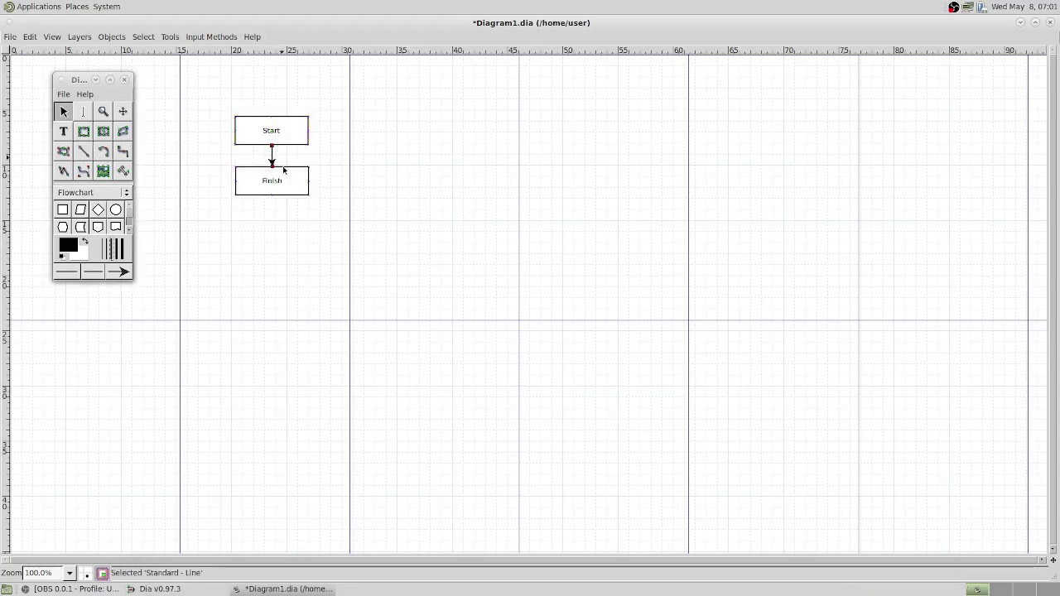
mouse_move(274, 201)
mouse_down()
mouse_move(280, 212)
mouse_move(328, 203)
mouse_move(238, 216)
mouse_move(260, 218)
mouse_move(273, 205)
mouse_up()
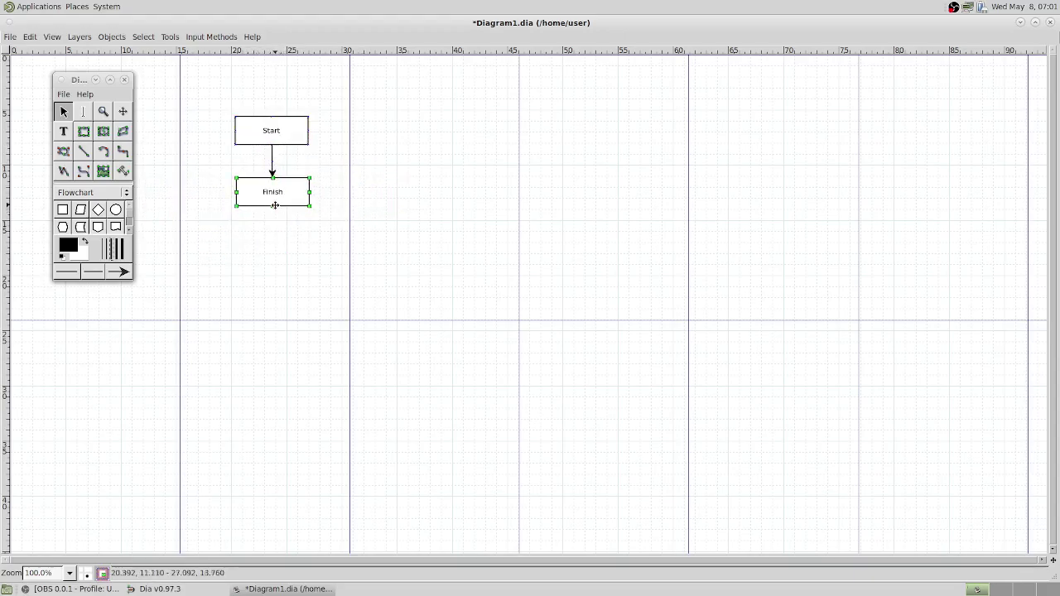
click(242, 222)
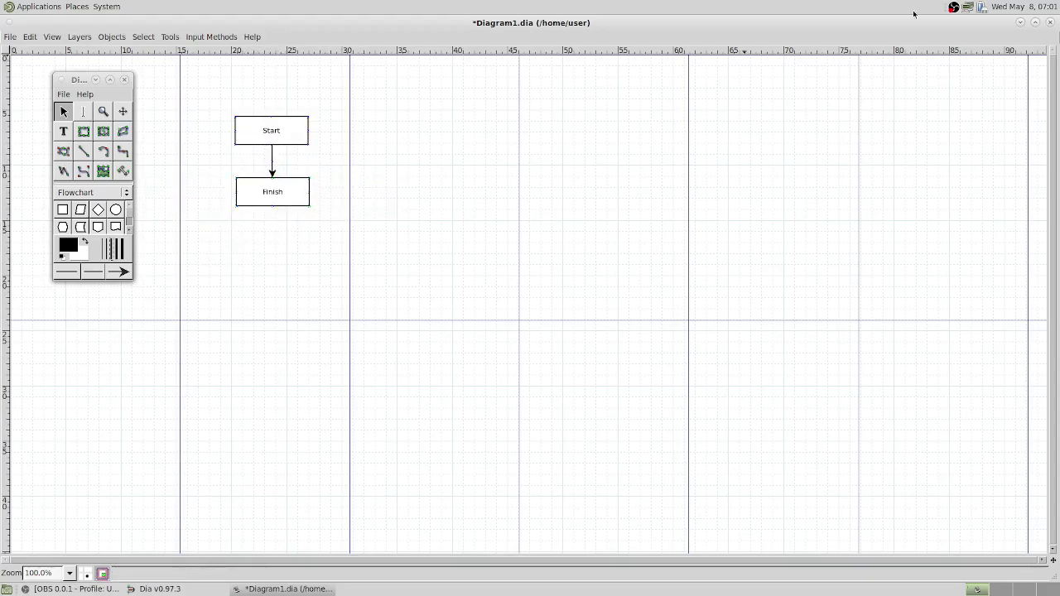
- Close the diagram, saving its changes, and close the Dia toolbox
click(1050, 23)
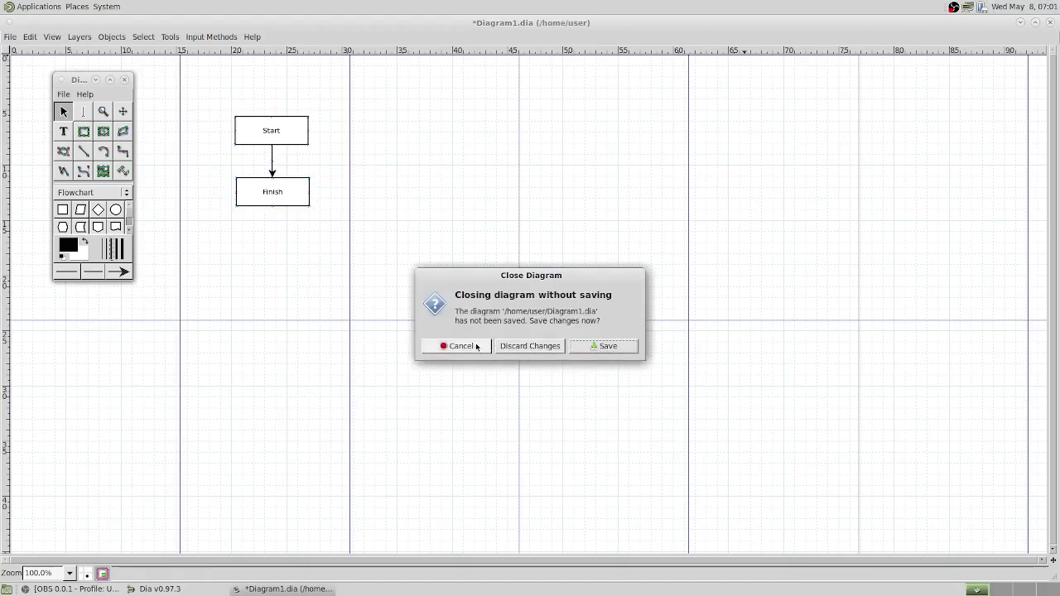
click(589, 347)
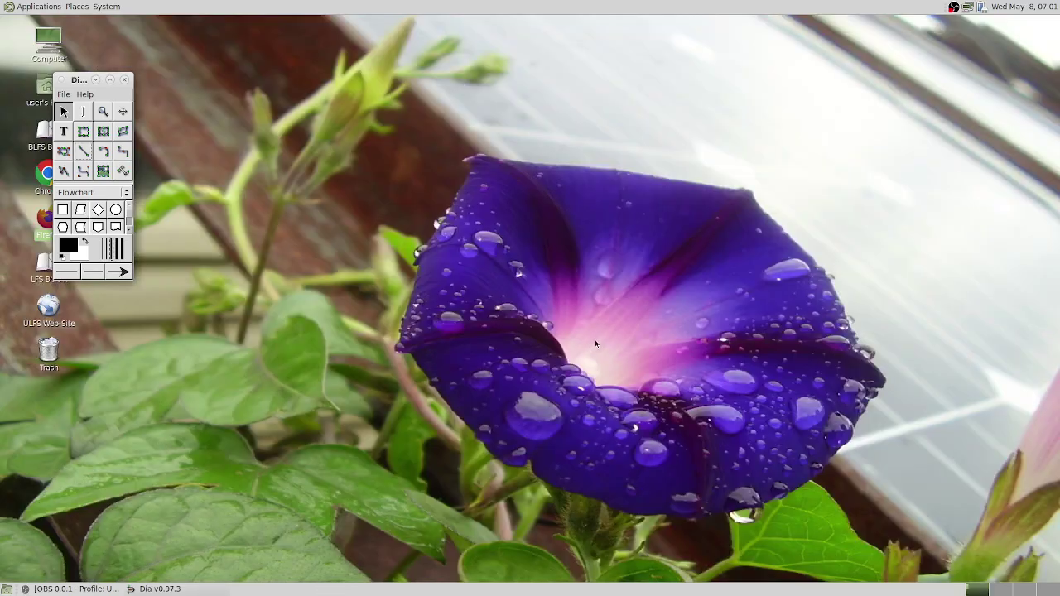
click(126, 79)
- Launch the GNU Image Manipulation Program from the graphics applications
click(55, 4)
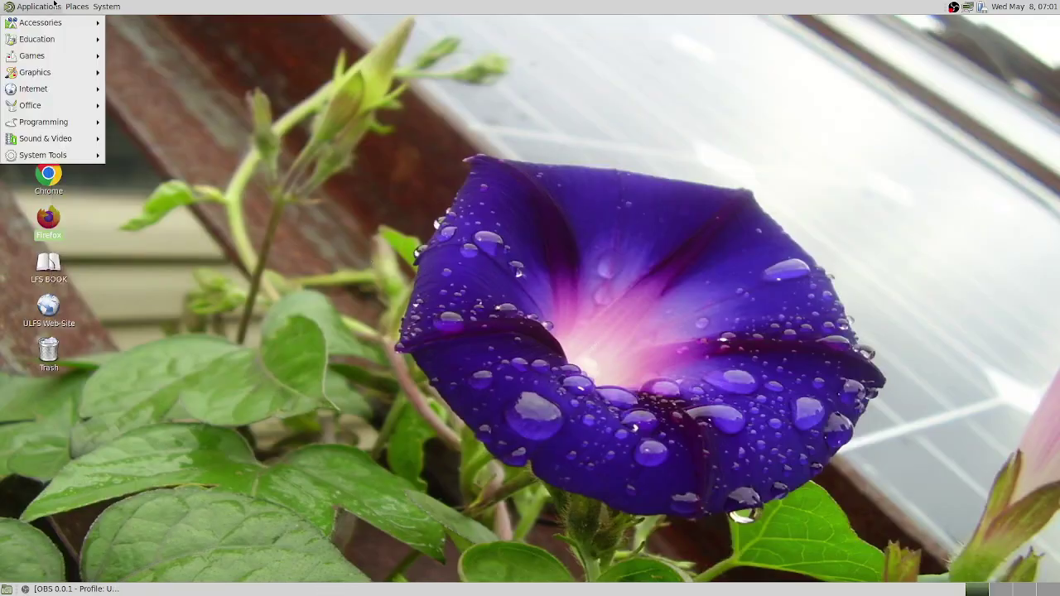
mouse_move(64, 54)
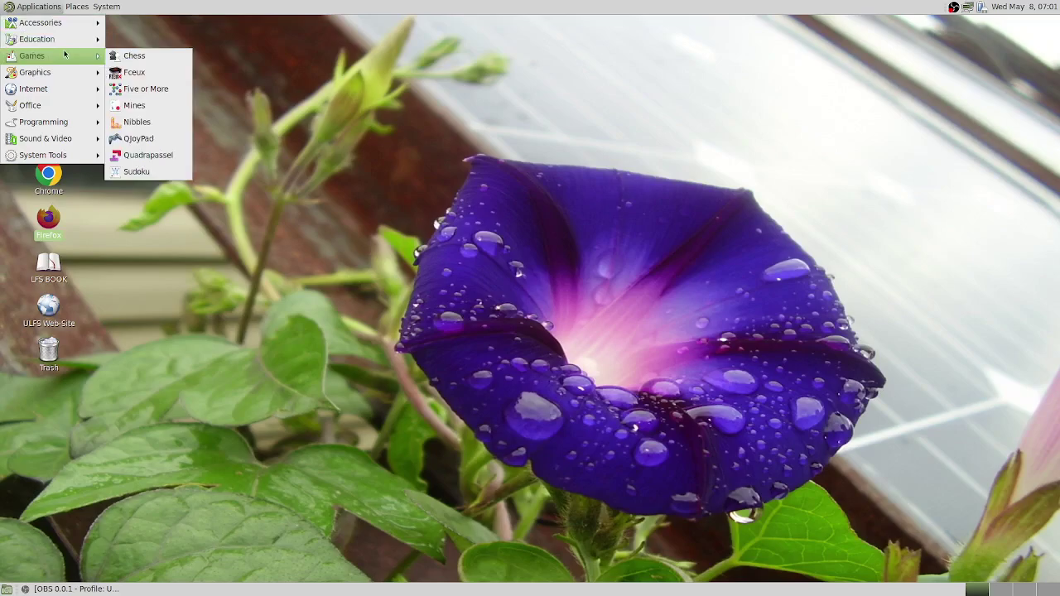
mouse_move(65, 72)
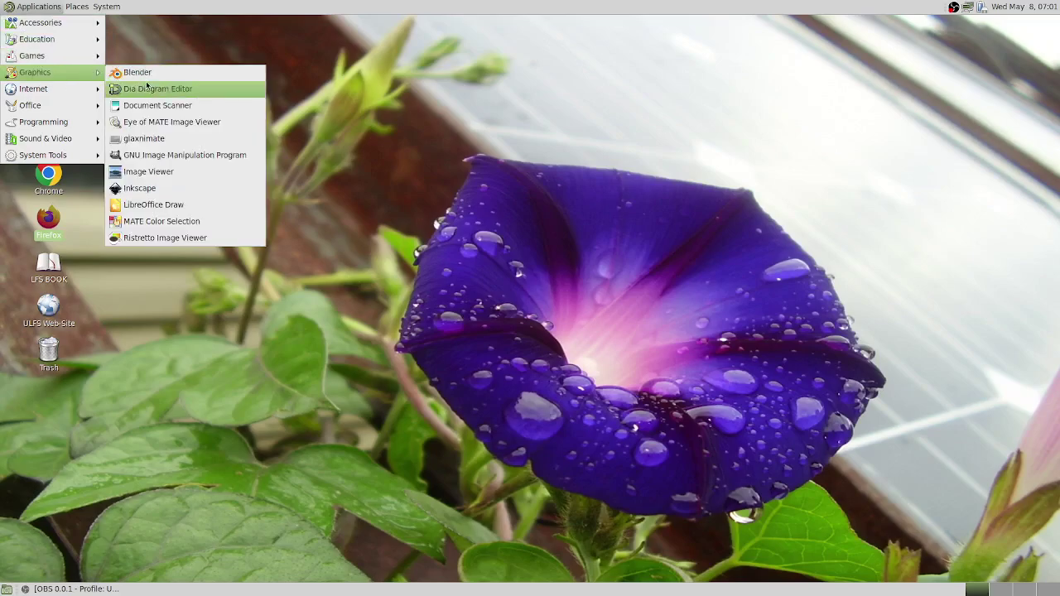
click(187, 156)
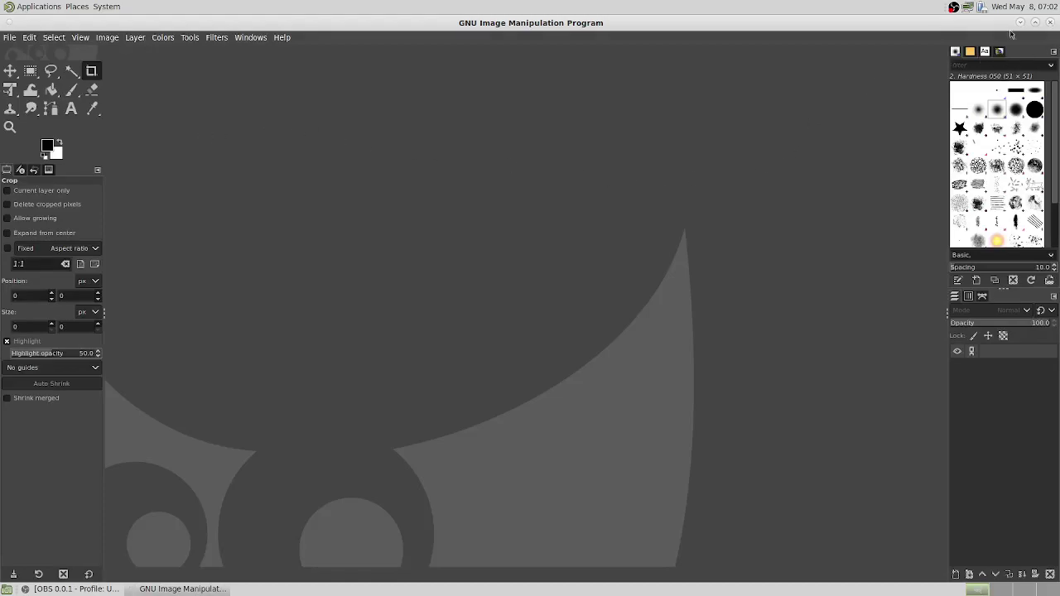
- Open wallpaper.jpg from the recently used files in the image editor, and close the program
click(15, 38)
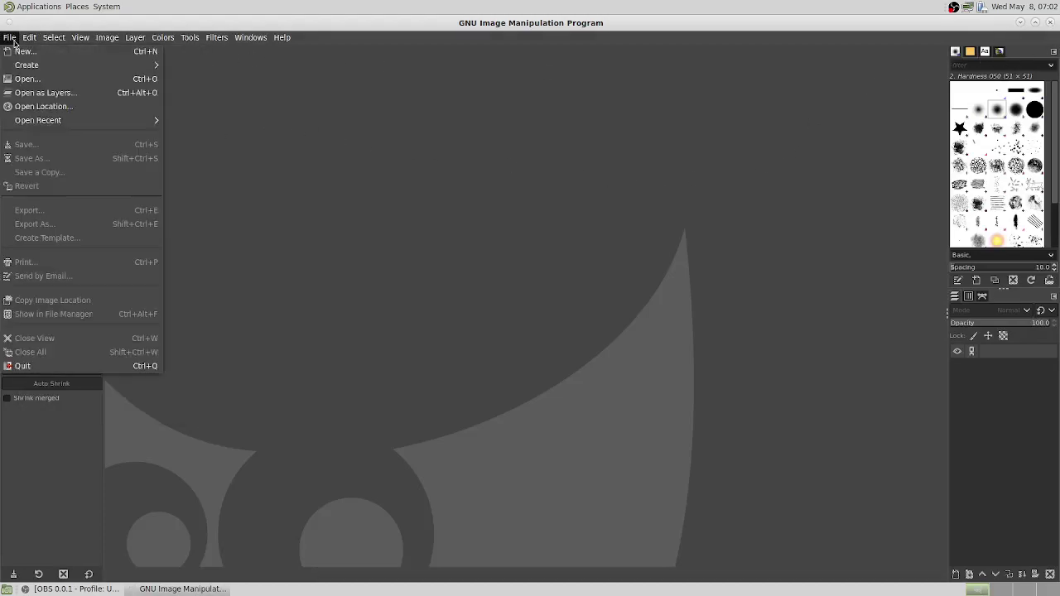
click(28, 79)
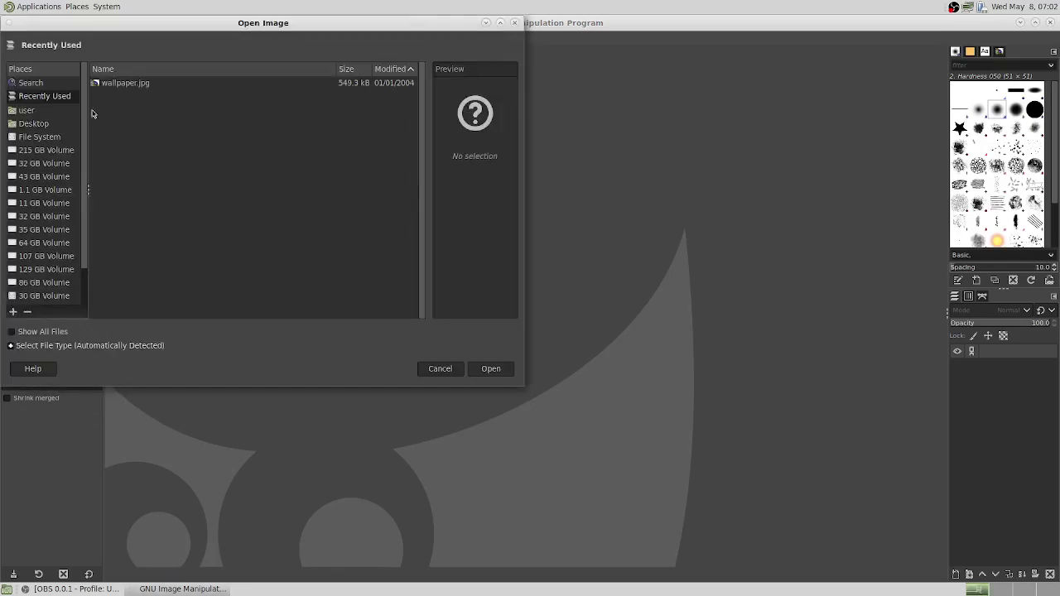
click(125, 87)
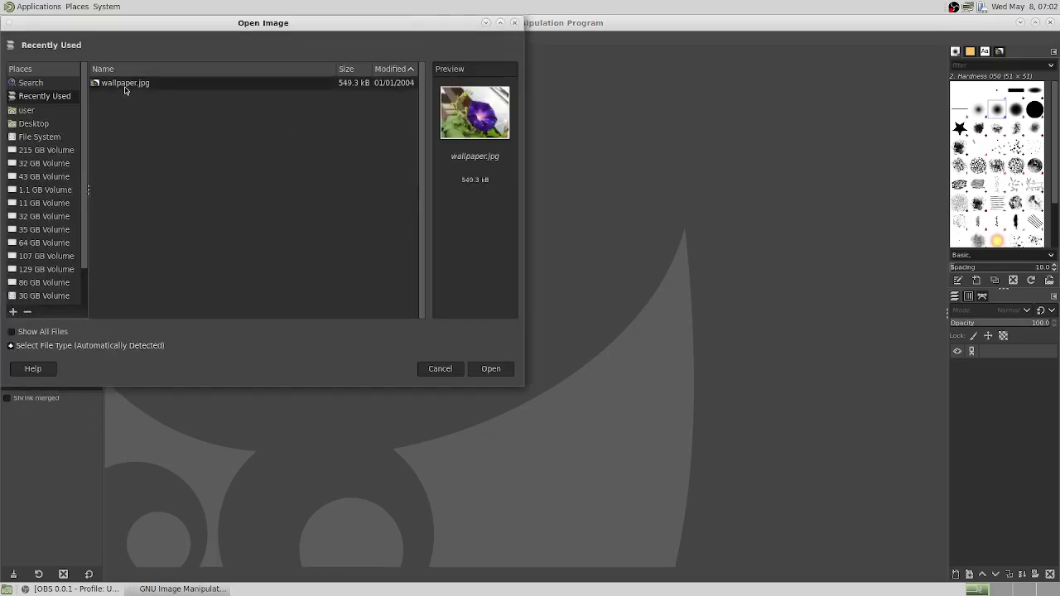
click(490, 368)
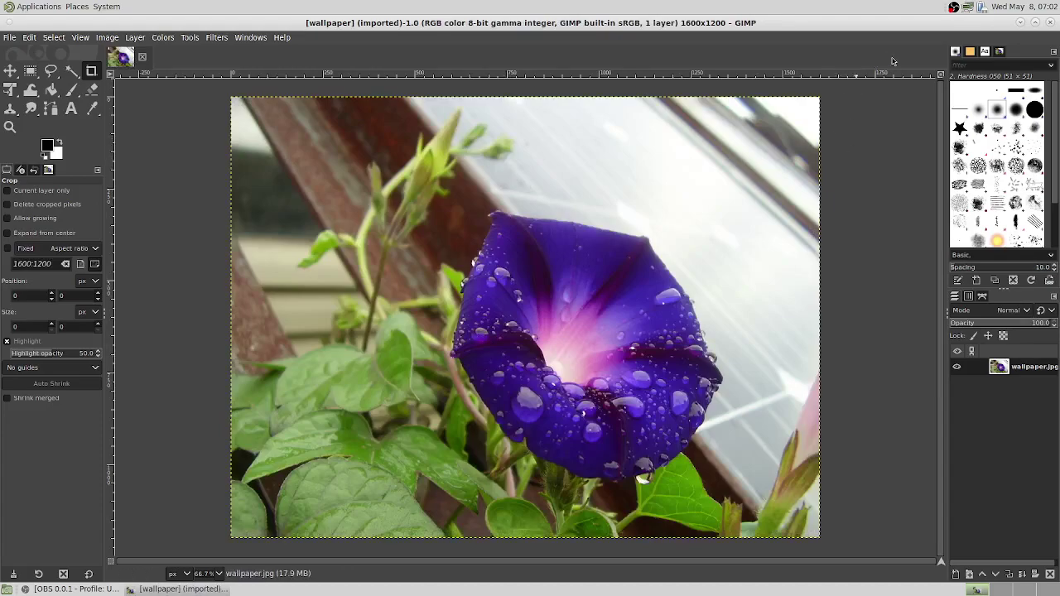
click(1051, 22)
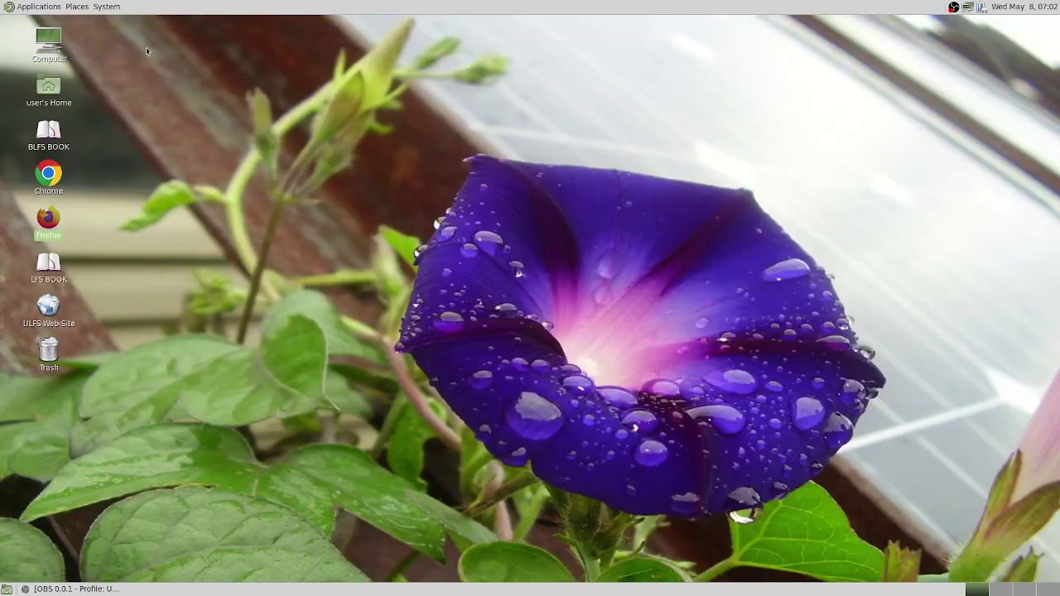
- Launch Inkscape, keep the default quick setup options, and go through the welcome screens to a new blank document
click(51, 6)
mouse_move(65, 80)
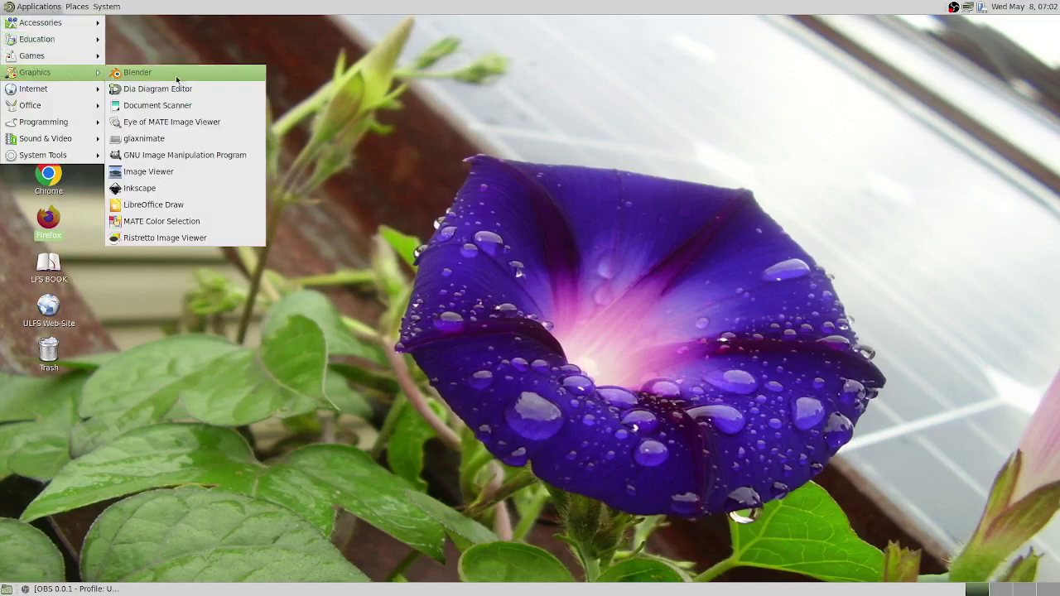
click(198, 188)
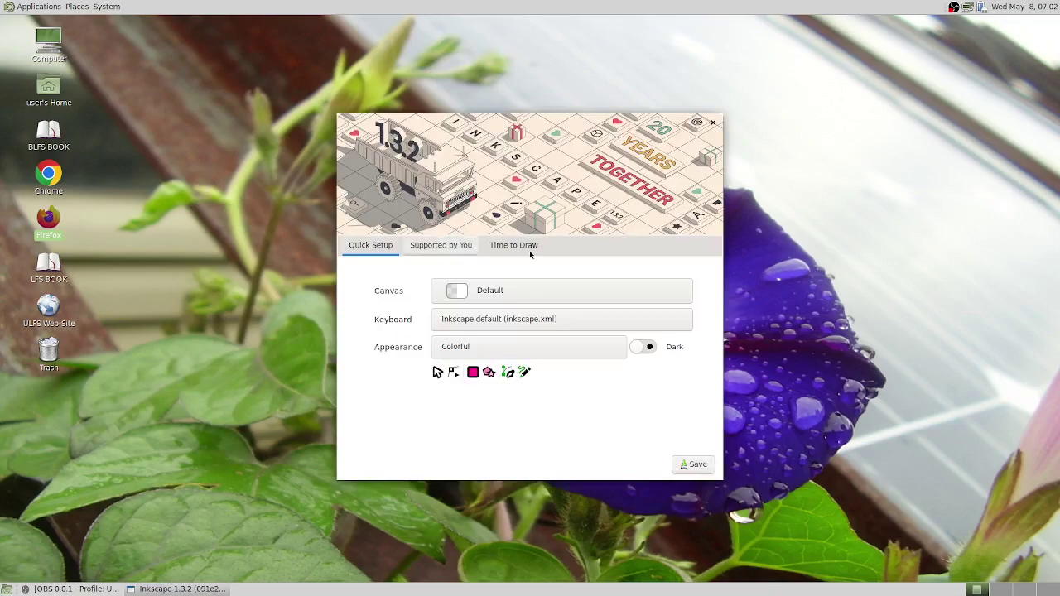
click(694, 464)
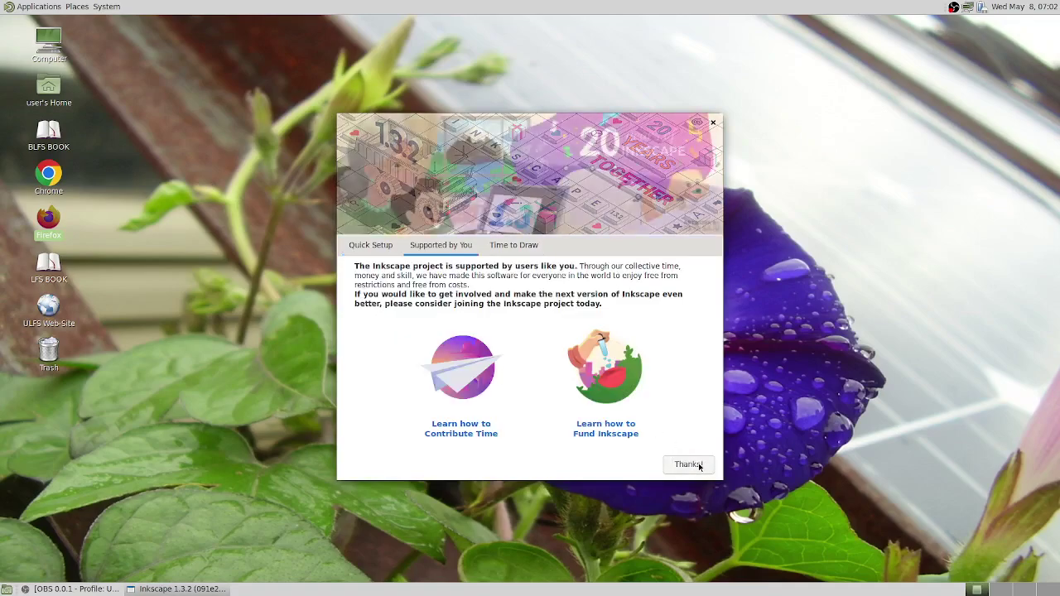
click(693, 466)
click(694, 467)
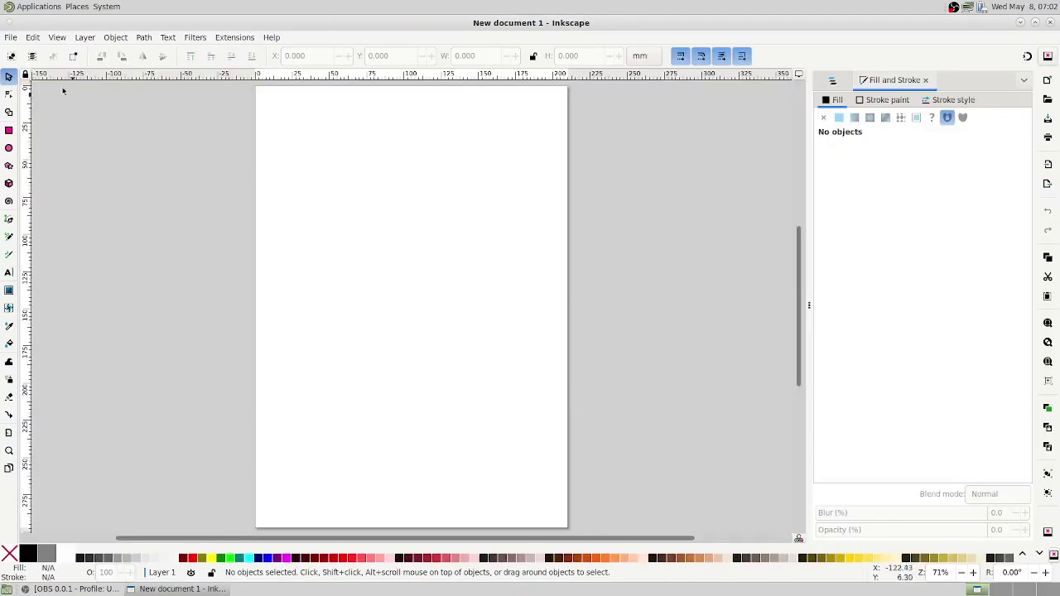
- Open gallardo.svgz from the Inkscape examples folder
click(11, 38)
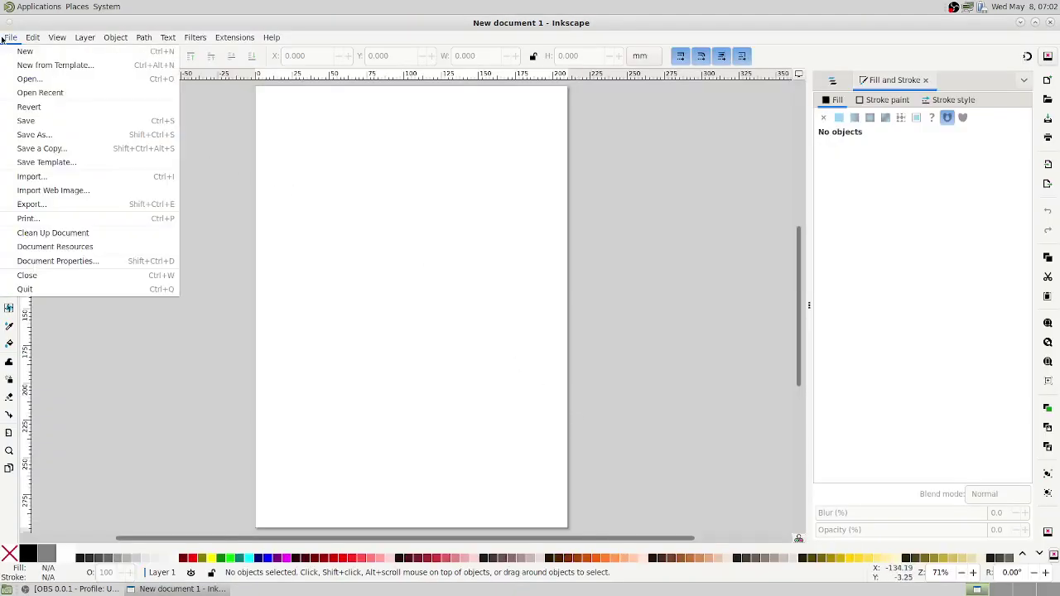
click(29, 85)
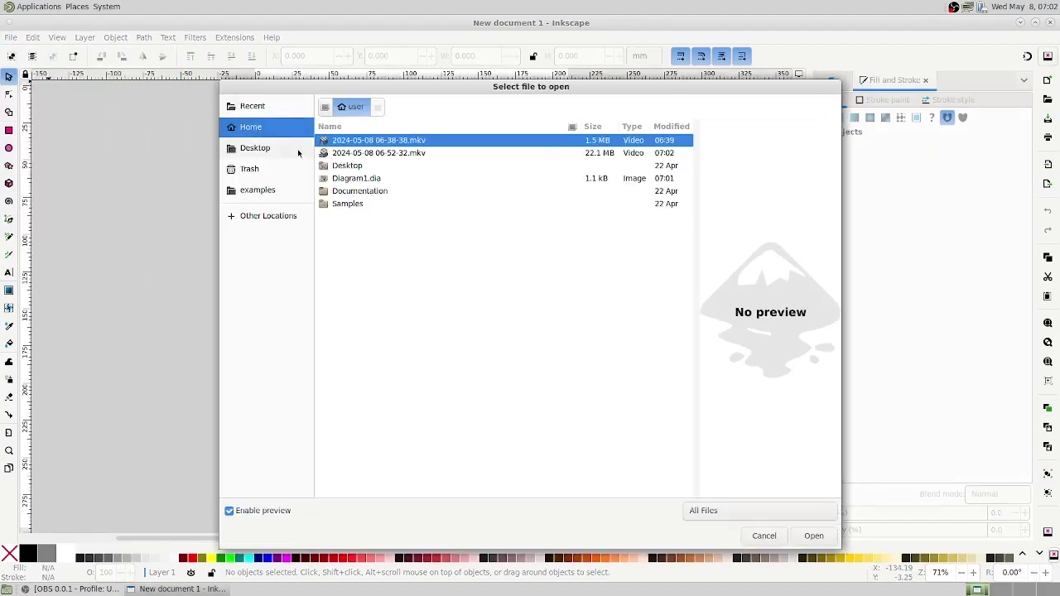
click(279, 191)
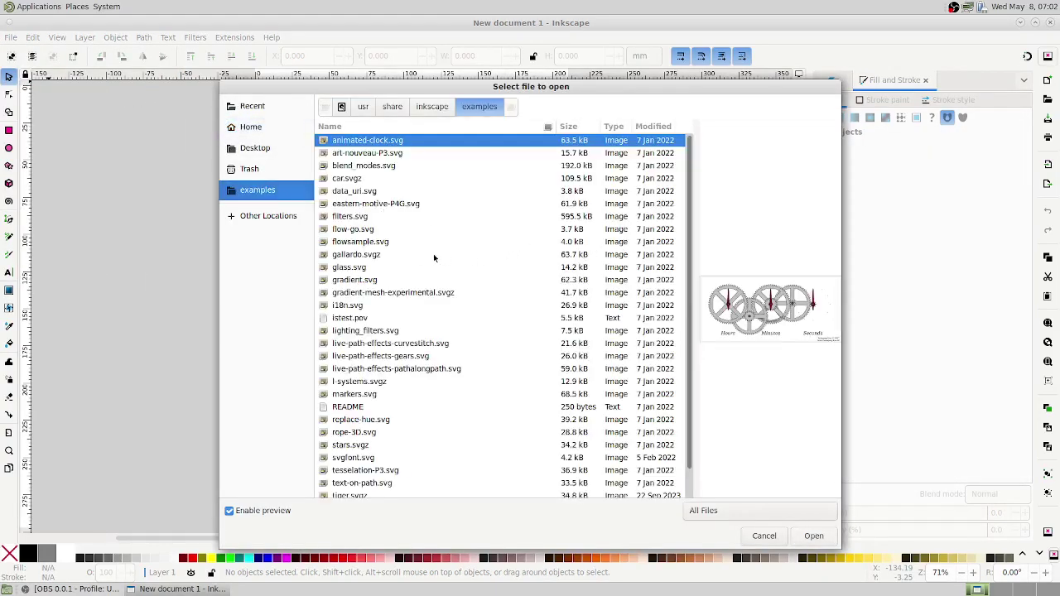
scroll(407, 231, down, 2)
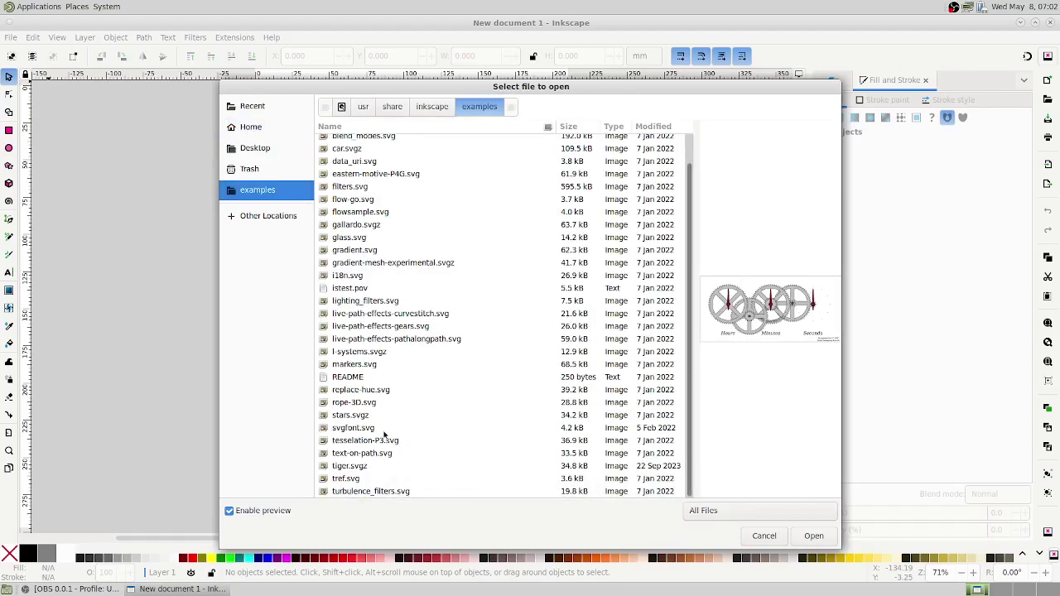
double_click(373, 227)
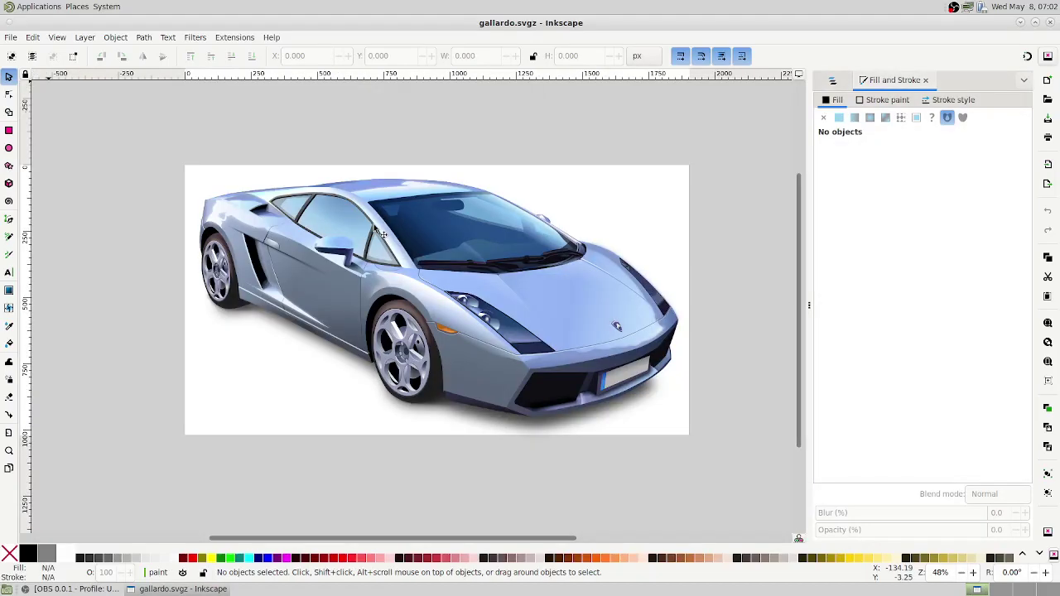
- Try moving the car's front wheel rim and tyre out of place, undo both moves, and clear the selection
drag(394, 326, 428, 340)
click(409, 396)
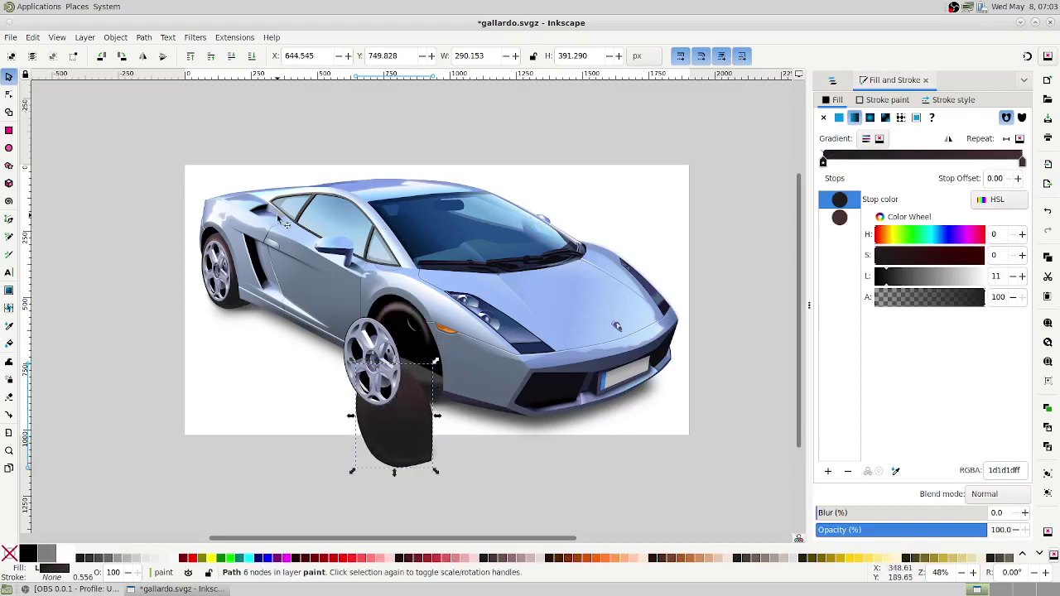
key(ctrl+z)
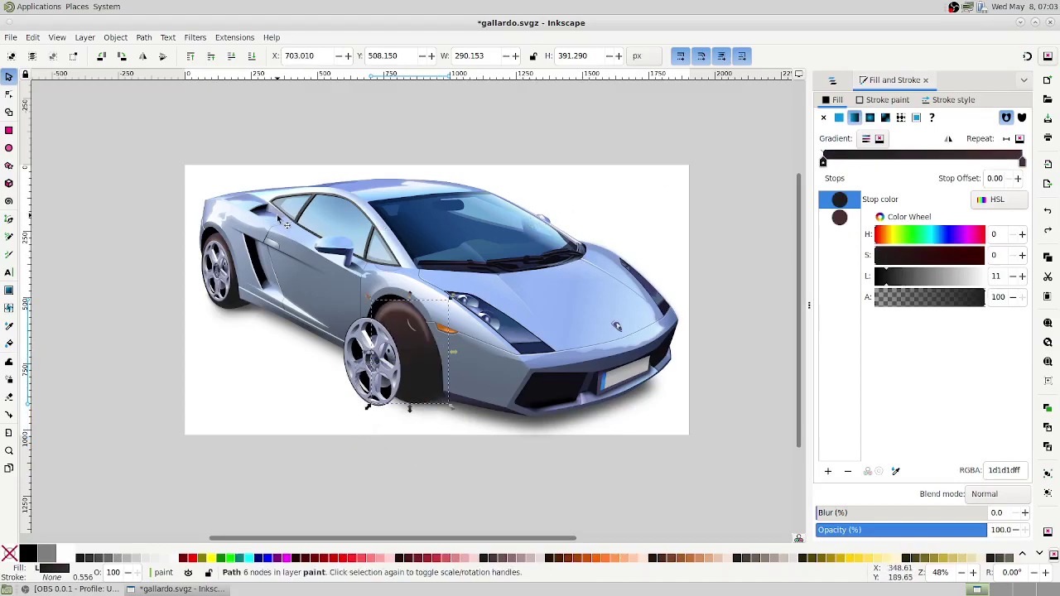
key(ctrl+z)
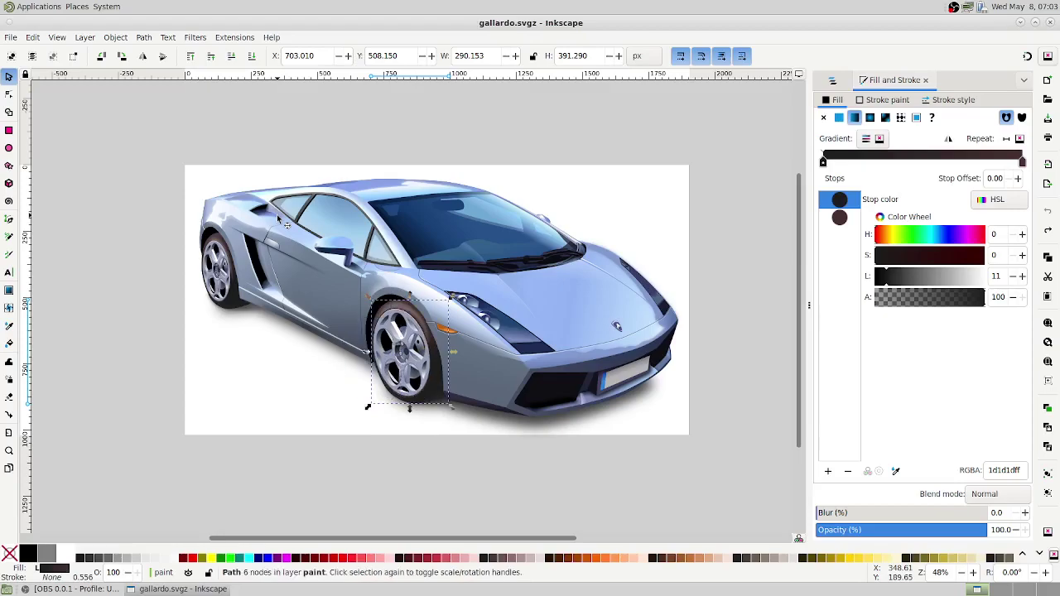
click(255, 364)
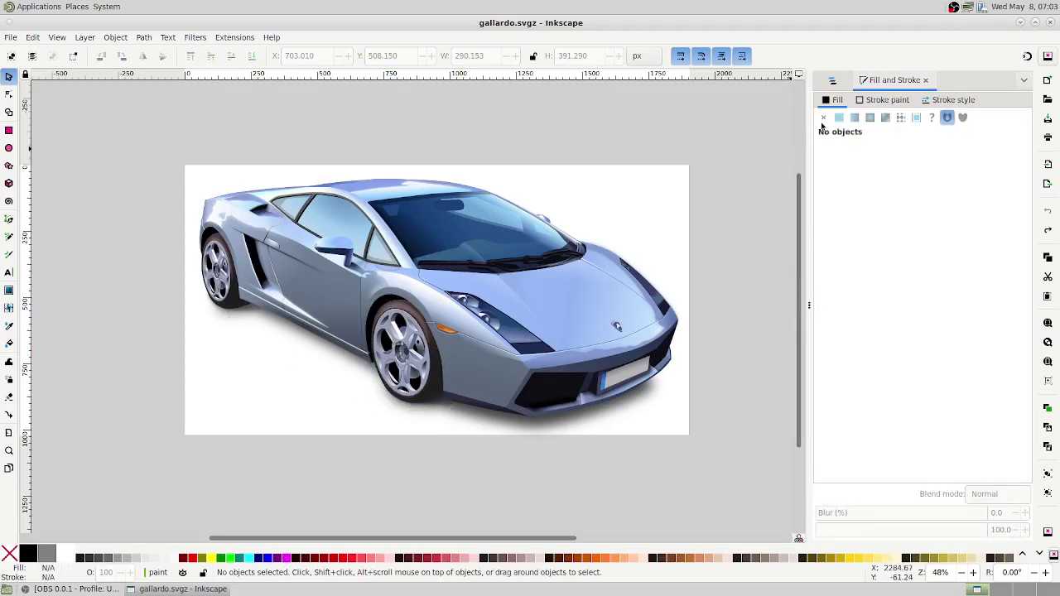
- Close Inkscape and launch LibreOffice Calc from the office applications
click(1052, 23)
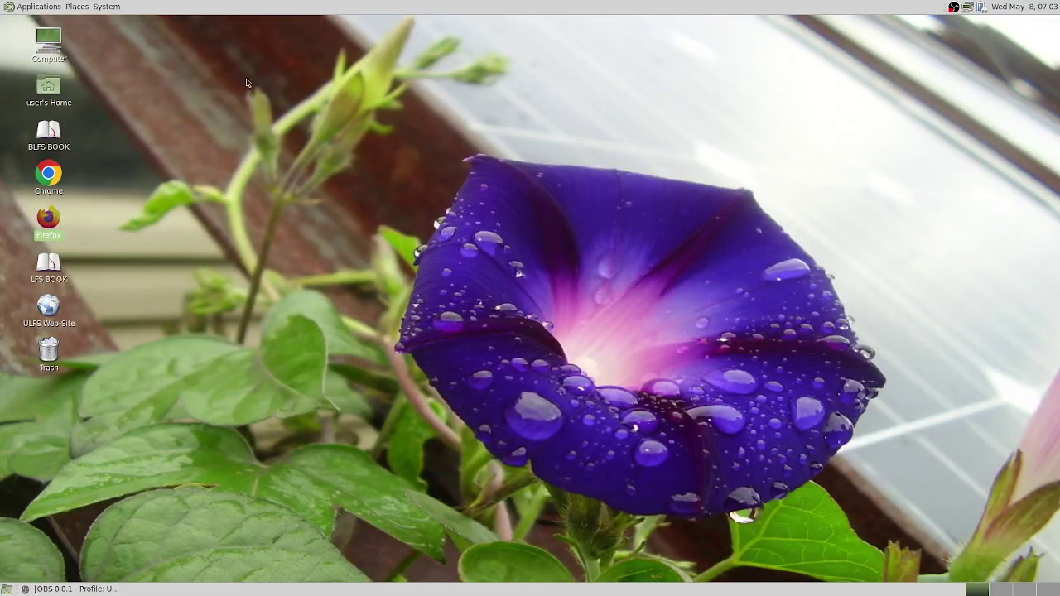
click(33, 6)
mouse_move(37, 75)
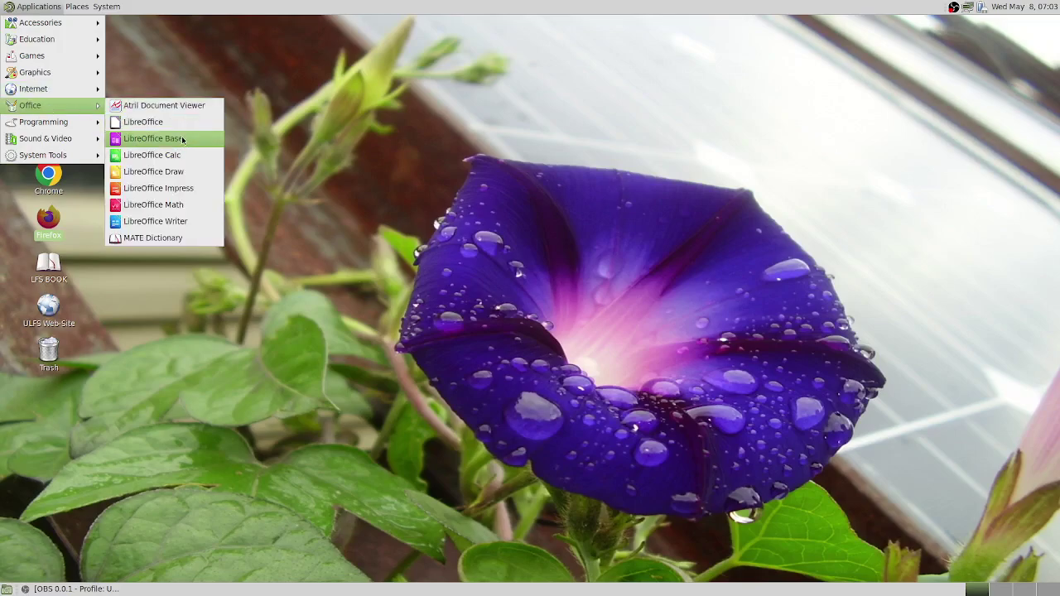
click(188, 153)
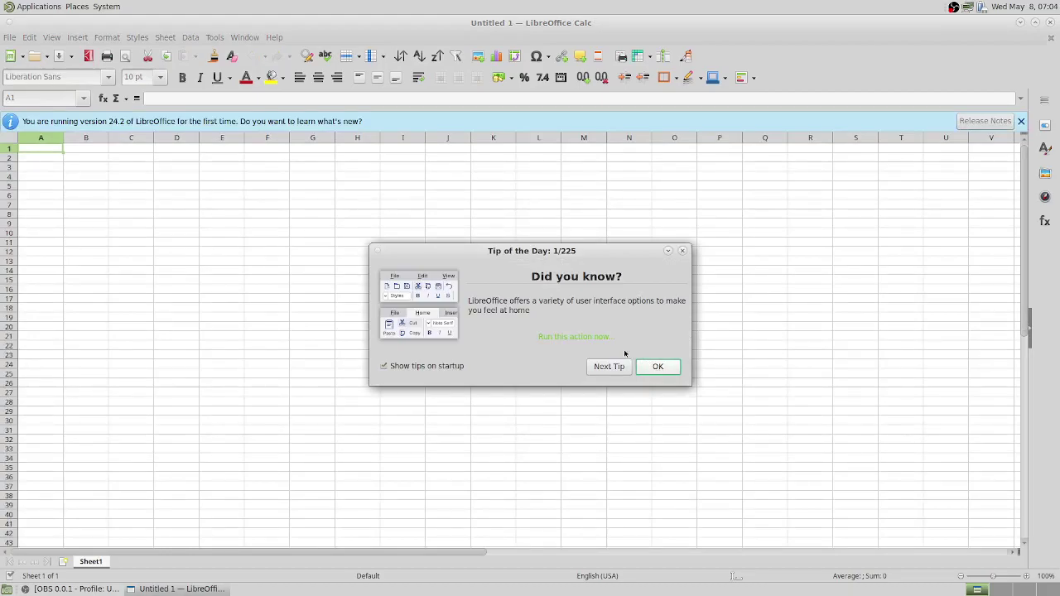
- Preview the user interface variants offered by the startup tip, and apply the Tabbed interface to Calc
click(589, 338)
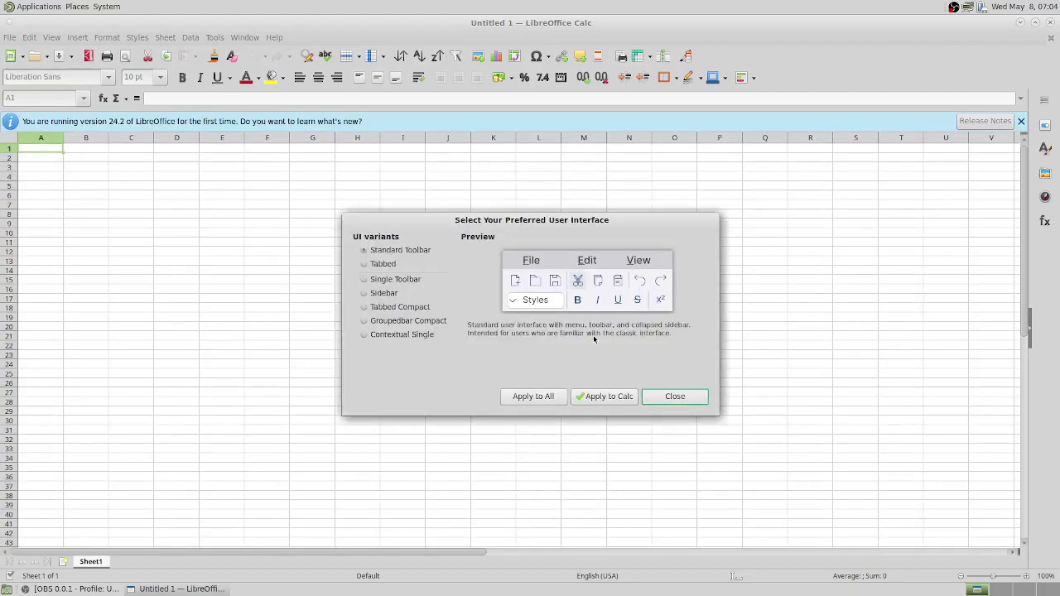
click(383, 264)
click(384, 280)
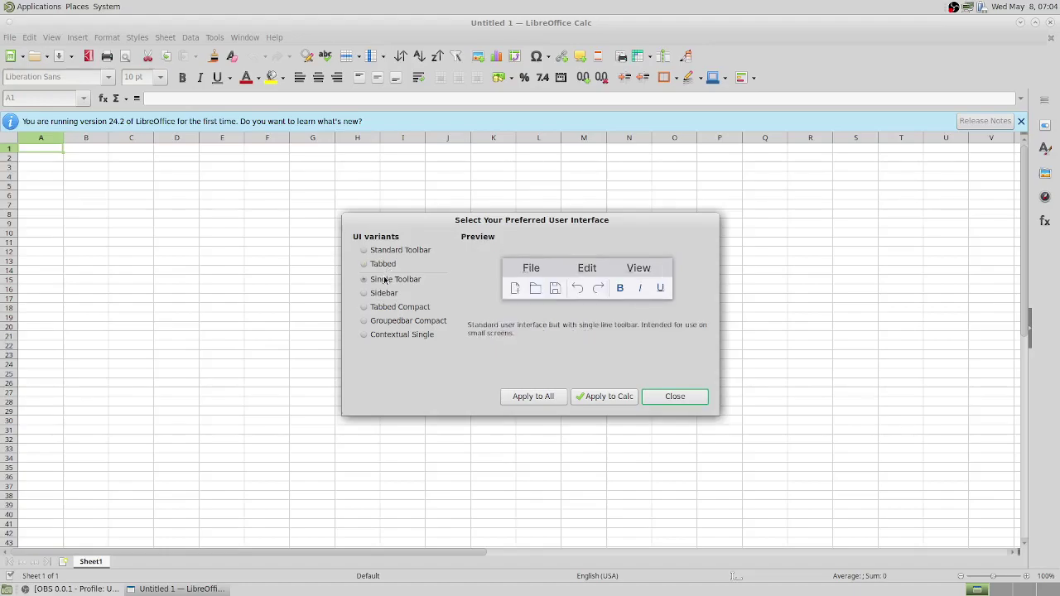
click(387, 294)
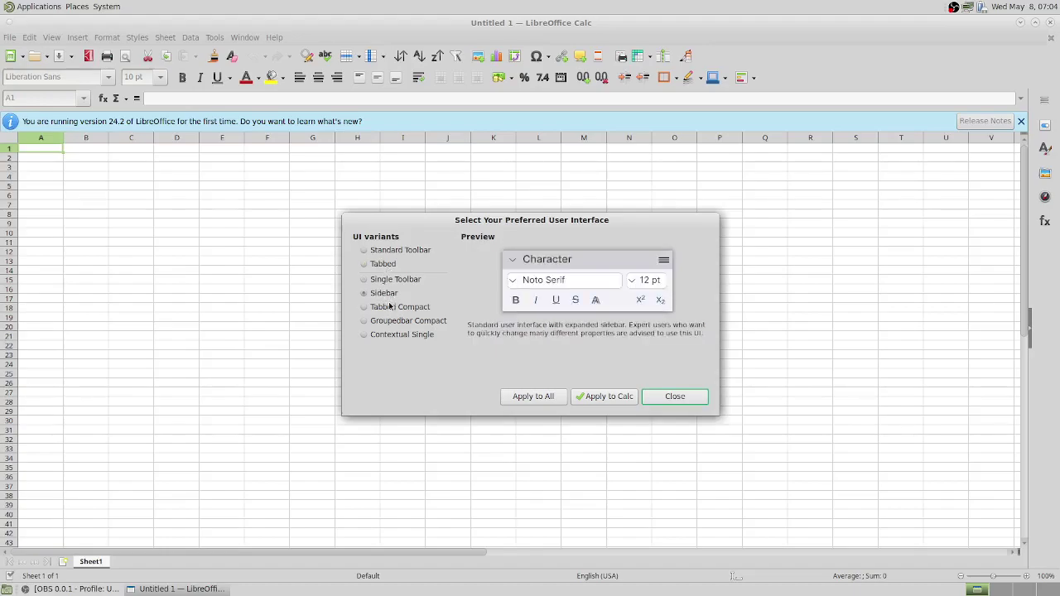
click(389, 306)
click(387, 321)
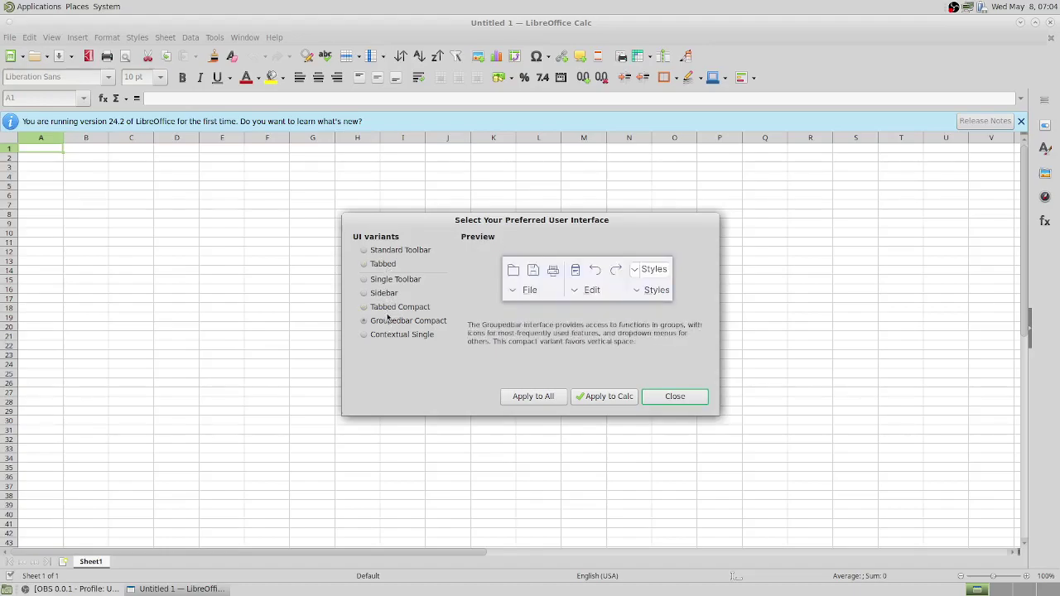
click(391, 265)
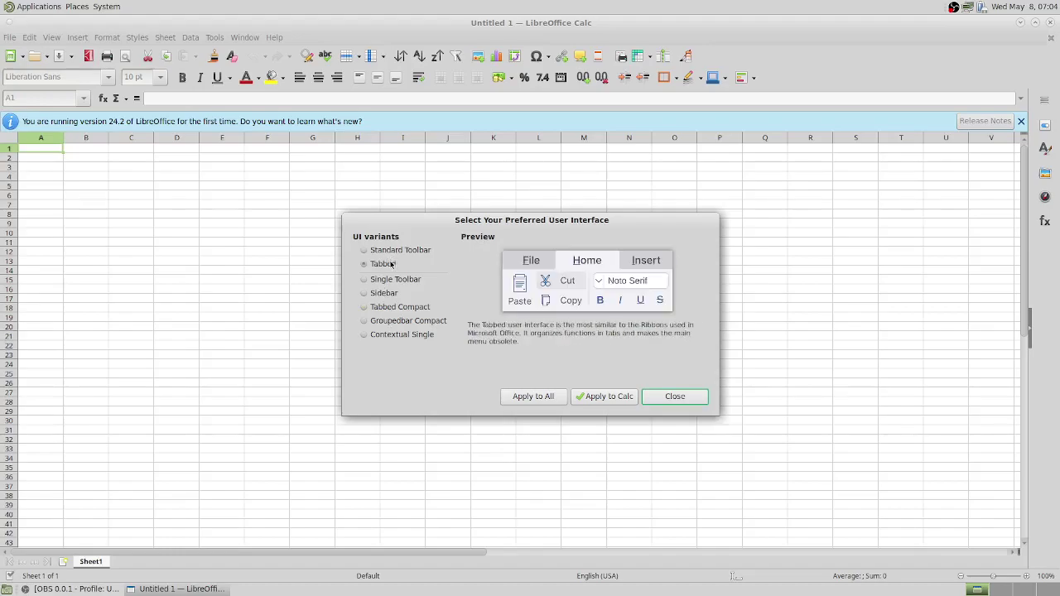
click(610, 397)
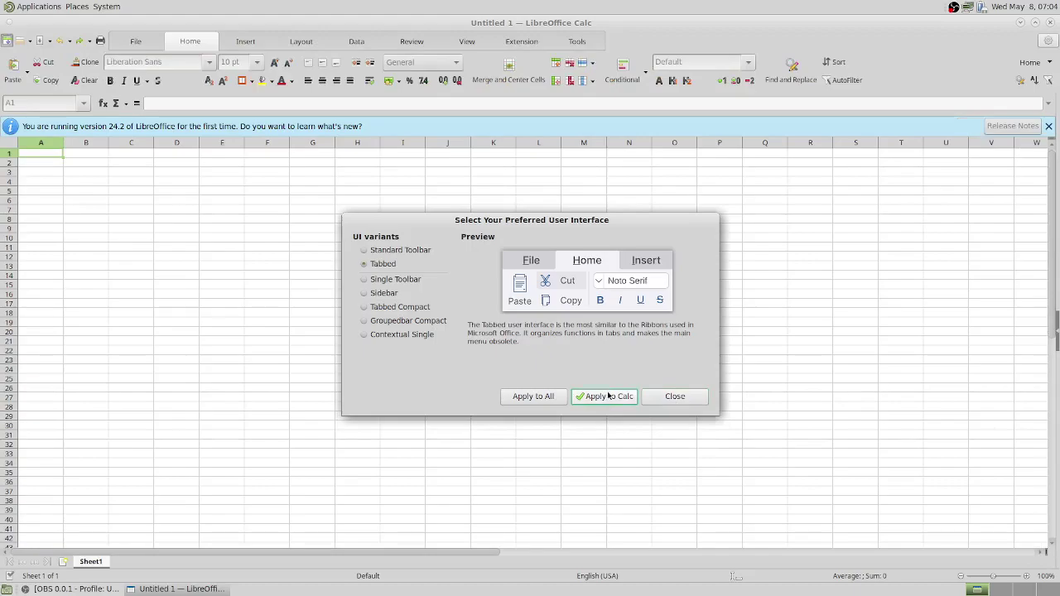
click(663, 401)
- Enter the value 2 in cells E4 and F4
click(213, 180)
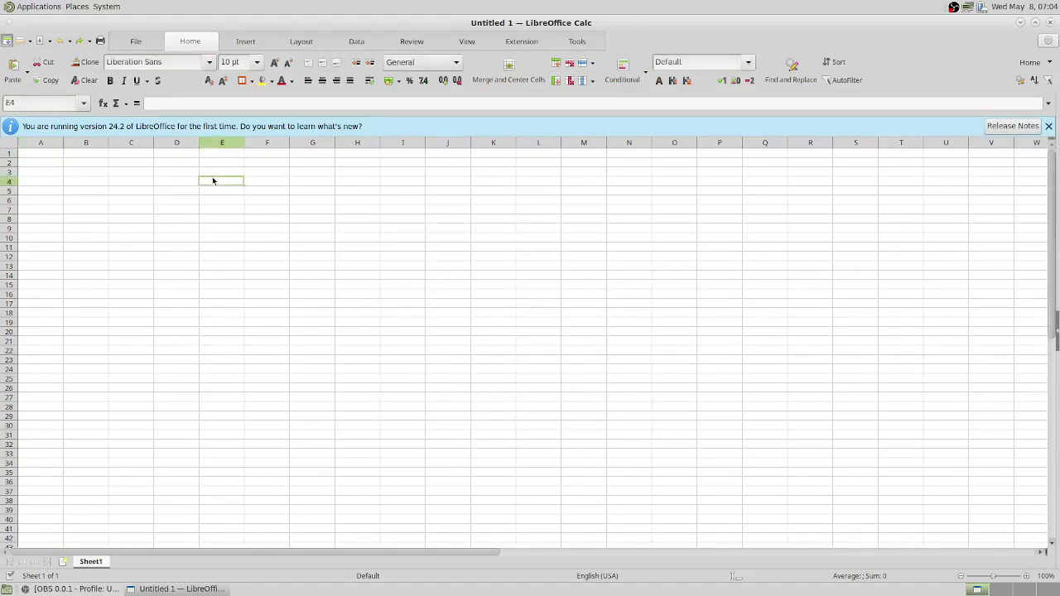
text(2)
click(273, 183)
text(2)
- Enter the formula =SUM(E4:F4) in cell G4
click(307, 185)
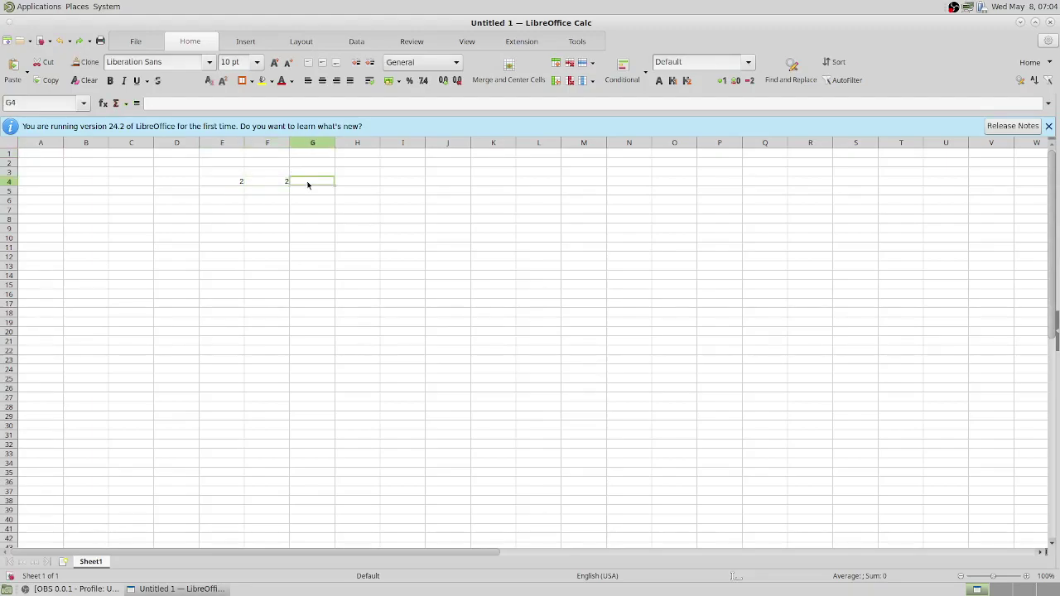
text(=)
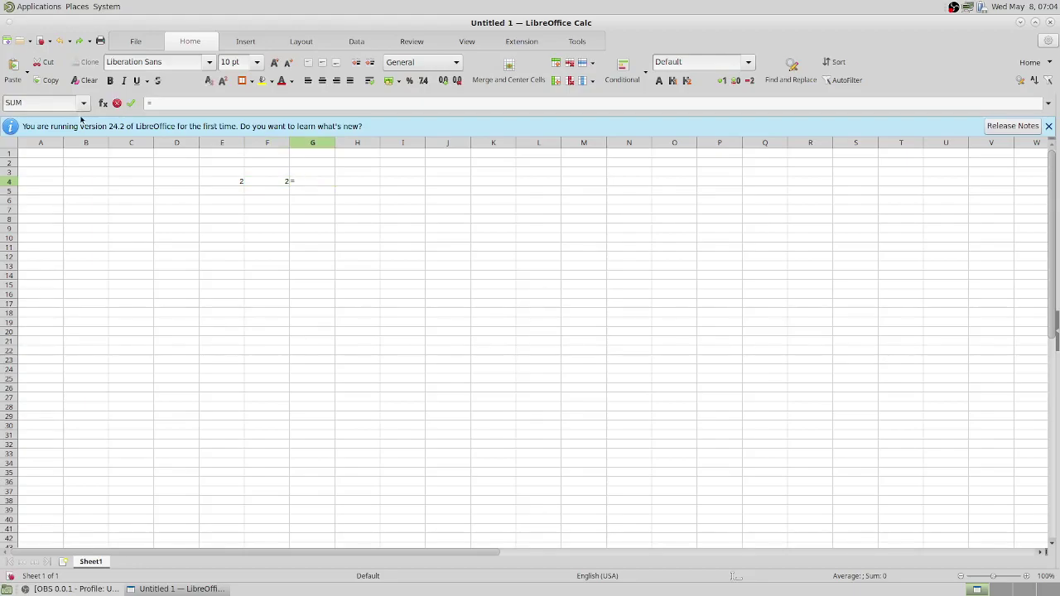
text(SUM()
click(220, 184)
drag(252, 183, 255, 184)
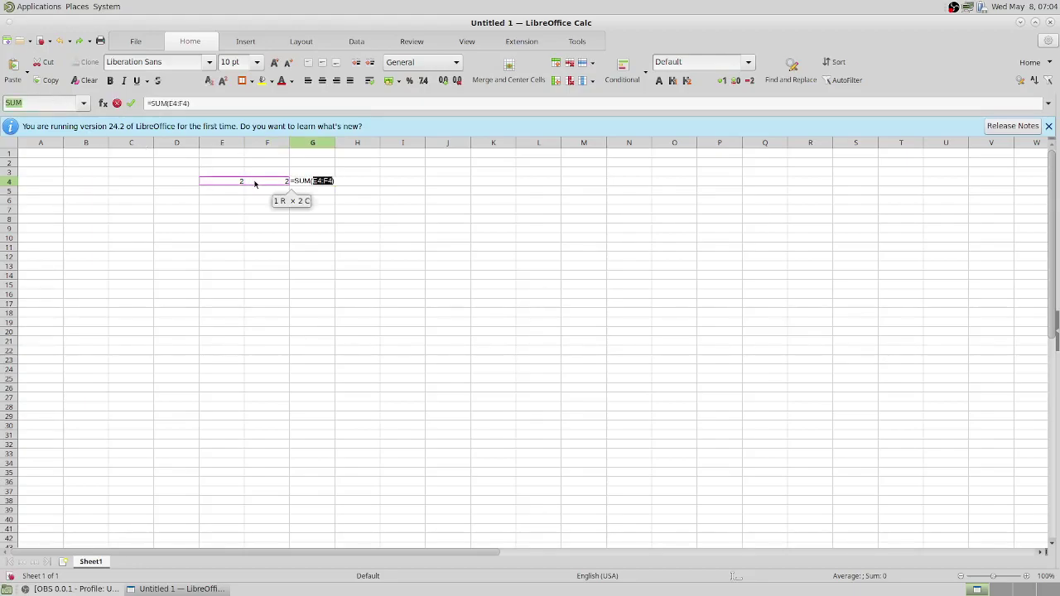
key(Return)
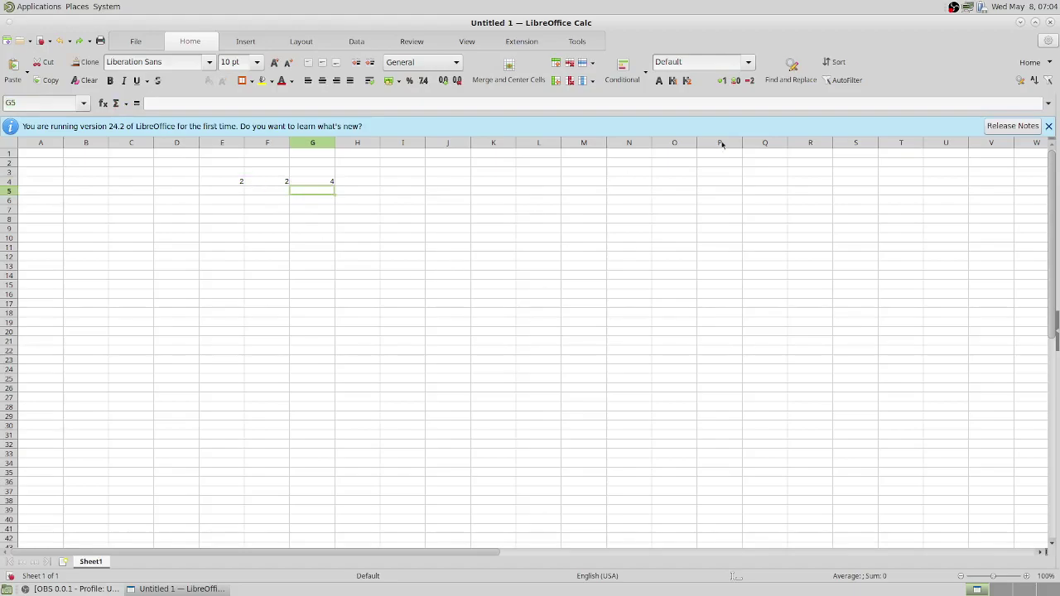
- Close Calc without saving the spreadsheet, and launch LibreOffice Writer from the office applications
click(1050, 24)
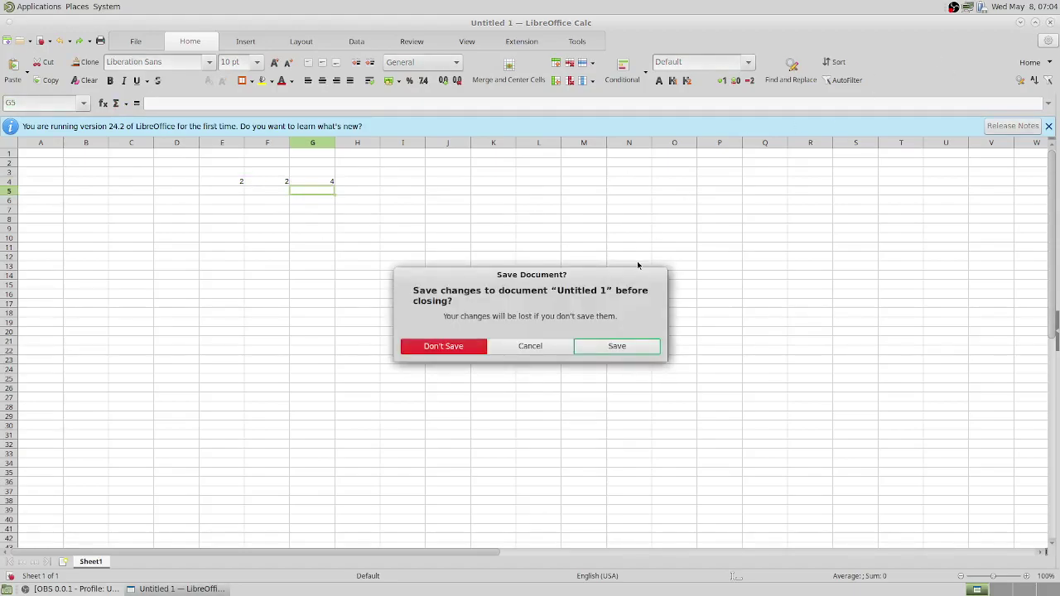
click(476, 346)
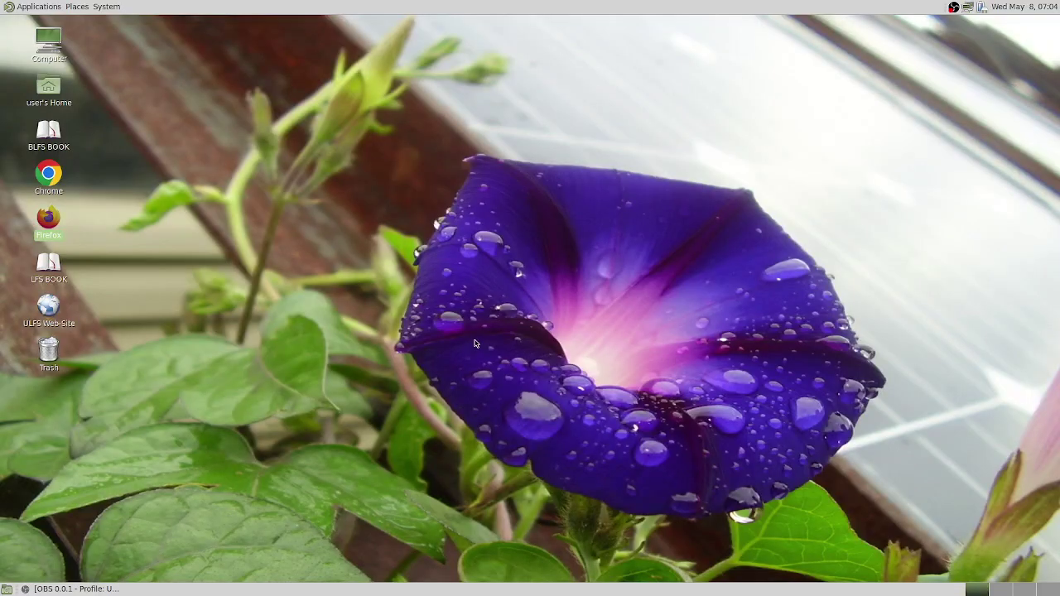
click(38, 6)
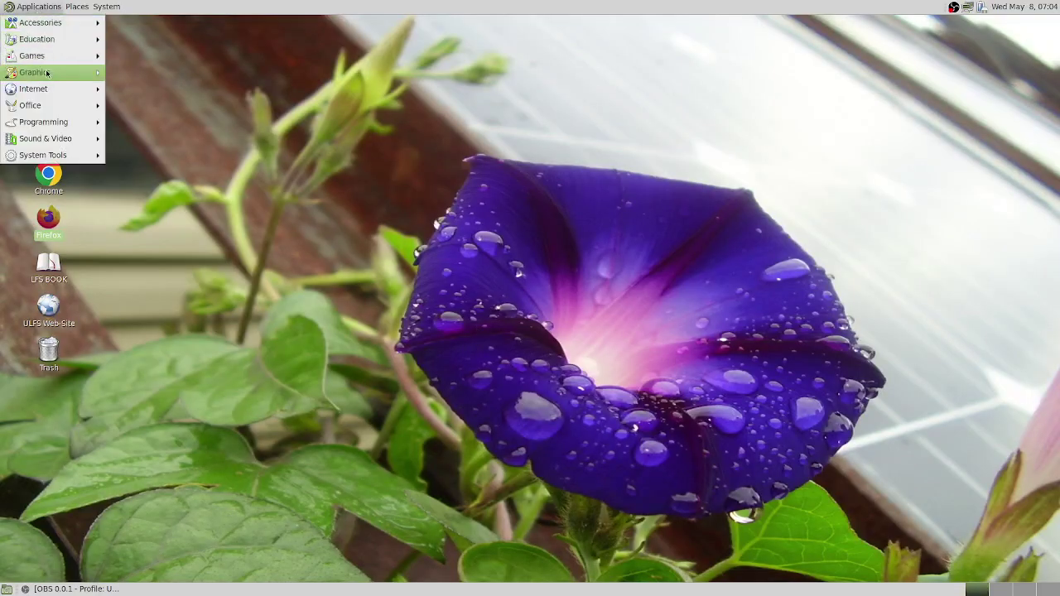
mouse_move(47, 74)
mouse_move(42, 106)
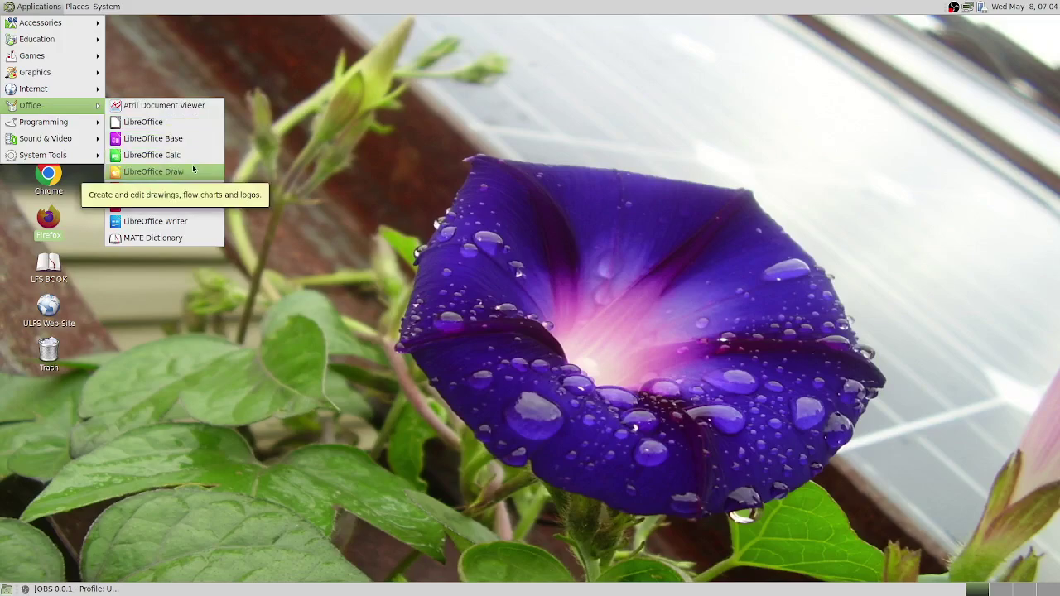
click(188, 220)
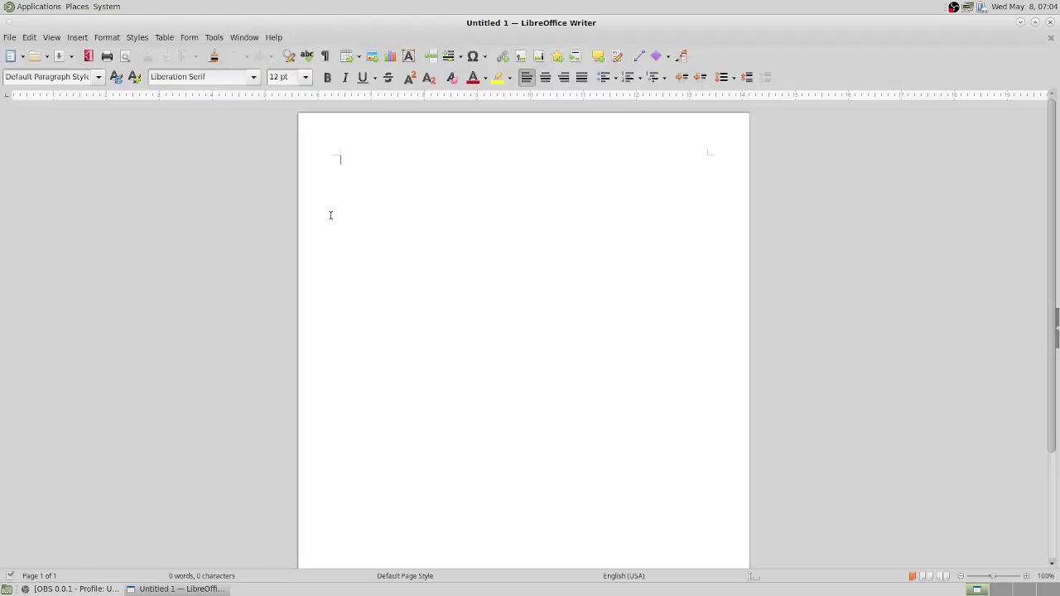
- Write "Hello world" in the blank document, and close Writer without saving it
text(he)
text(llo)
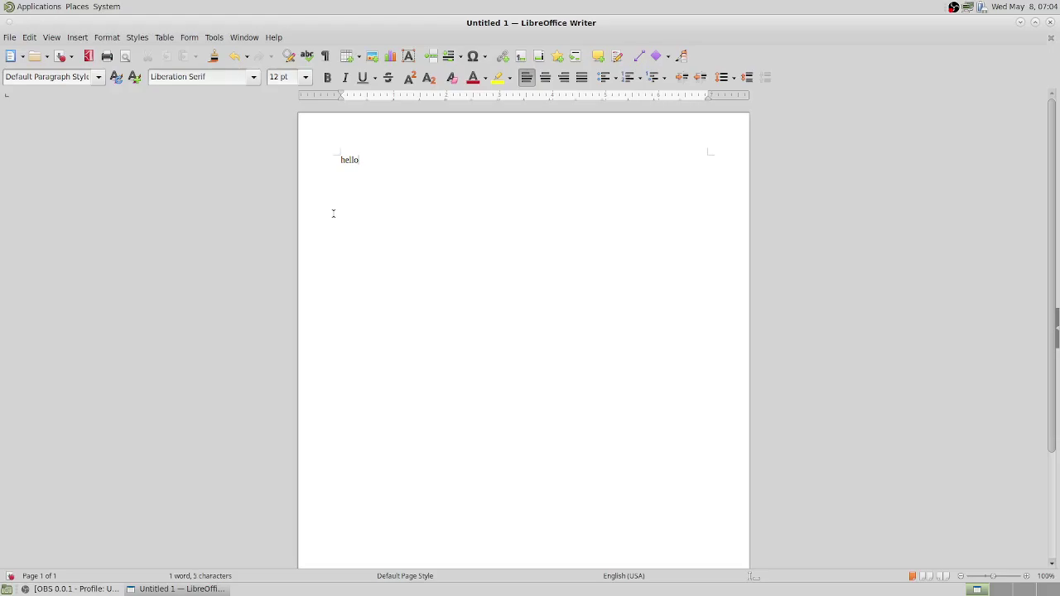
text( world)
click(1050, 22)
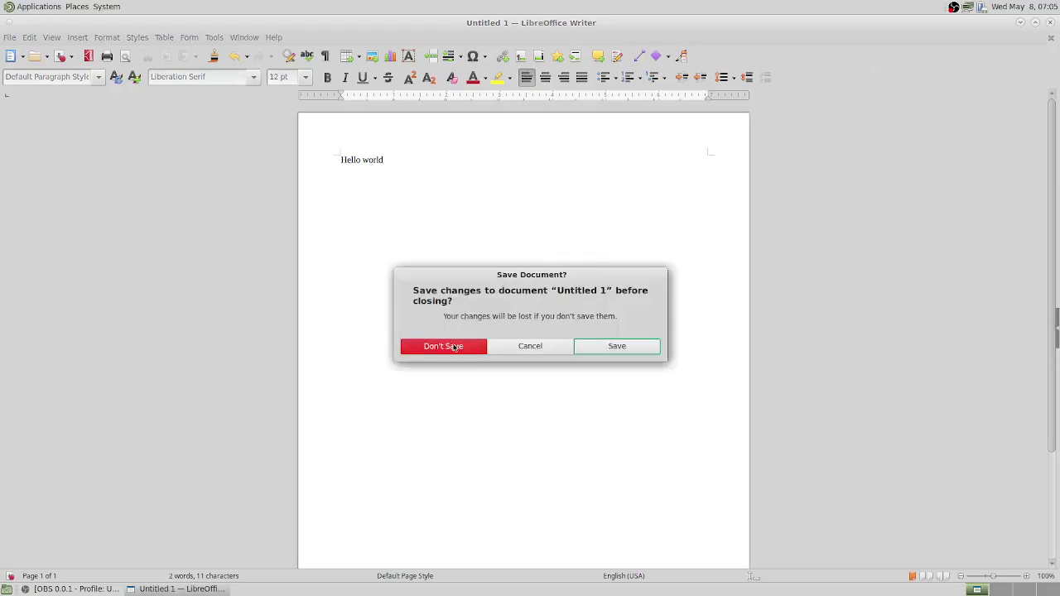
click(453, 348)
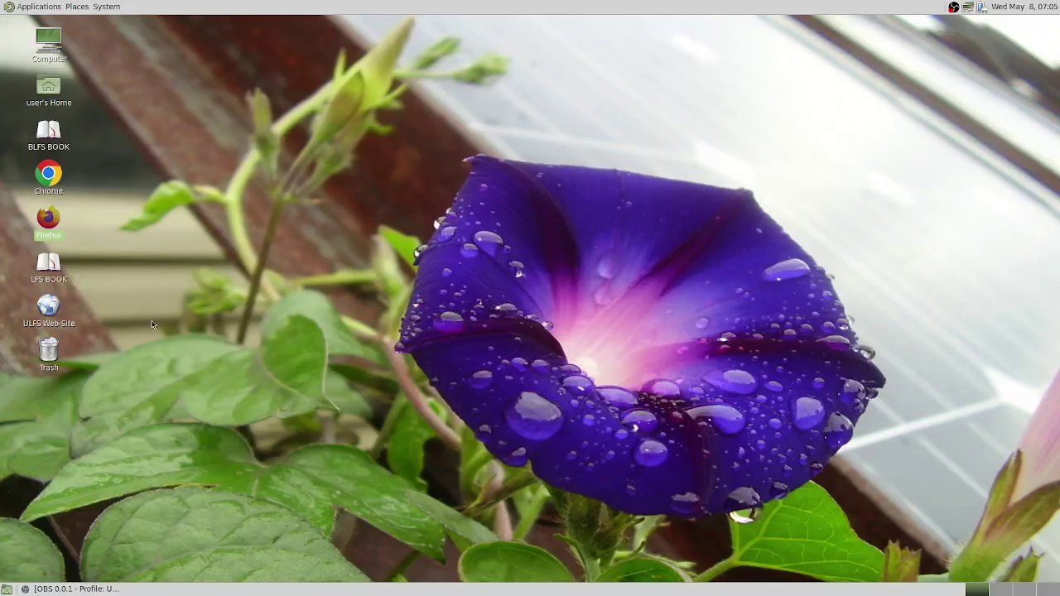
- Launch GTK Demo from the programming applications, and run its OpenGL Gears example
click(10, 7)
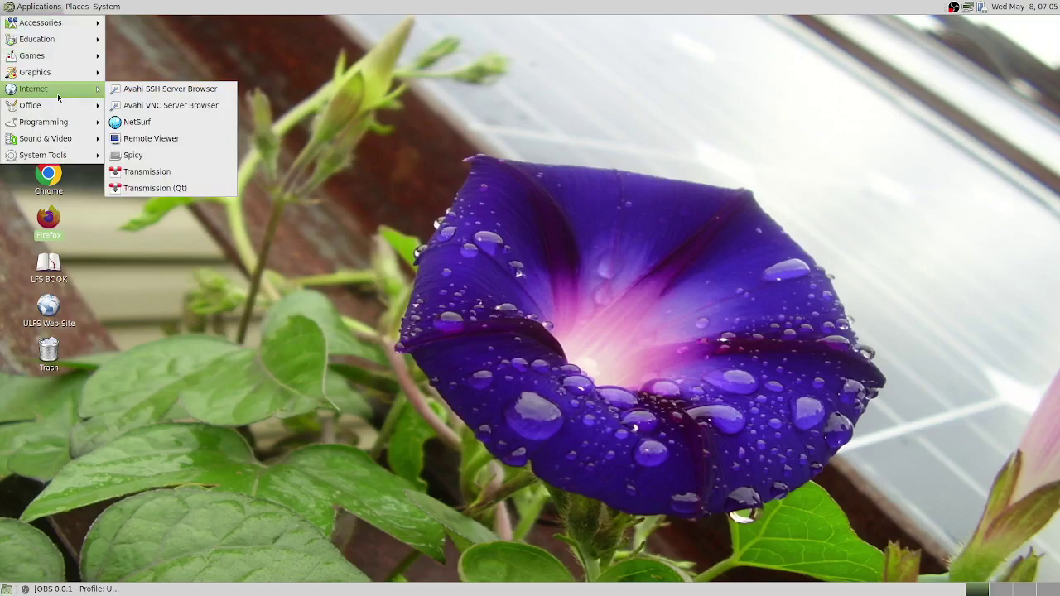
mouse_move(58, 111)
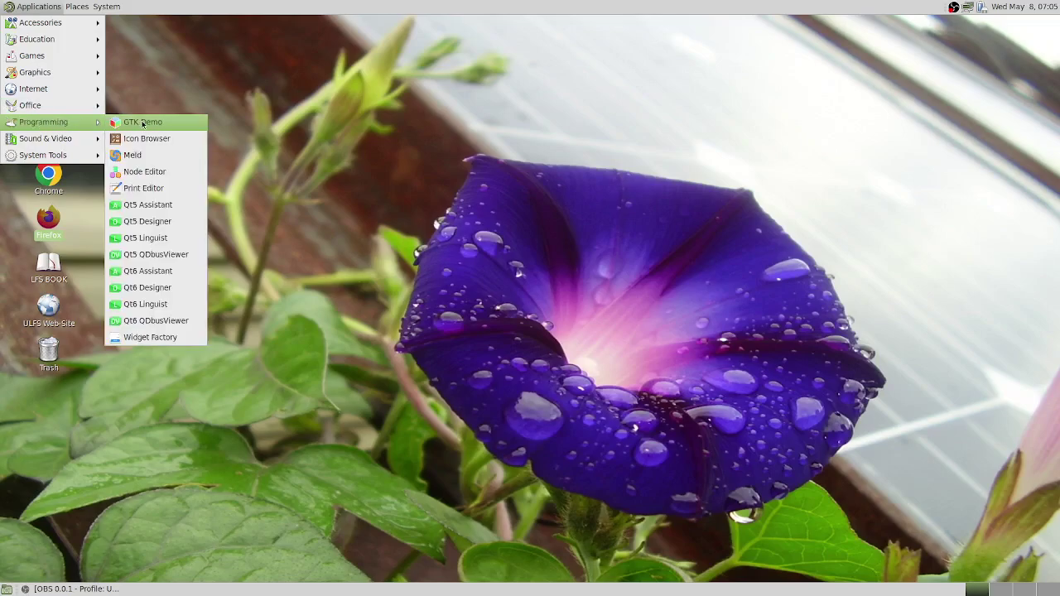
click(142, 122)
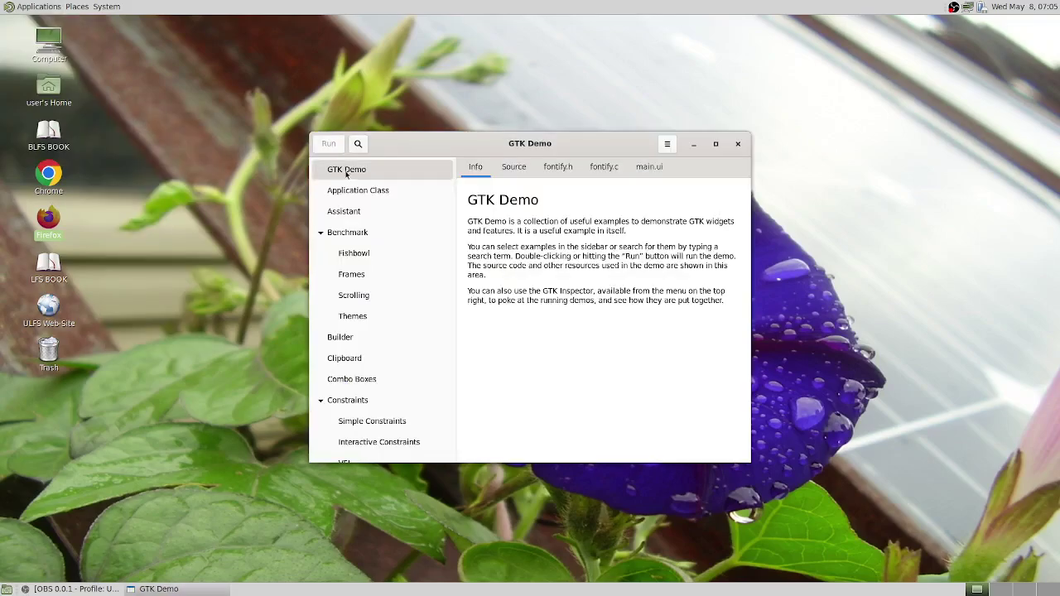
scroll(404, 264, down, 3)
scroll(403, 268, down, 17)
scroll(404, 267, down, 7)
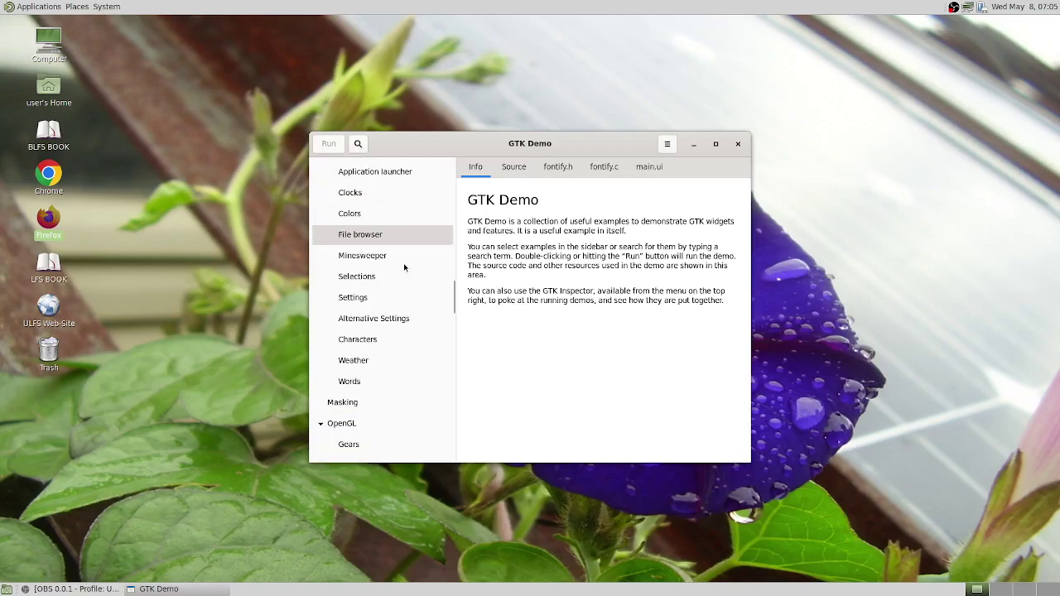
scroll(404, 267, down, 3)
click(382, 326)
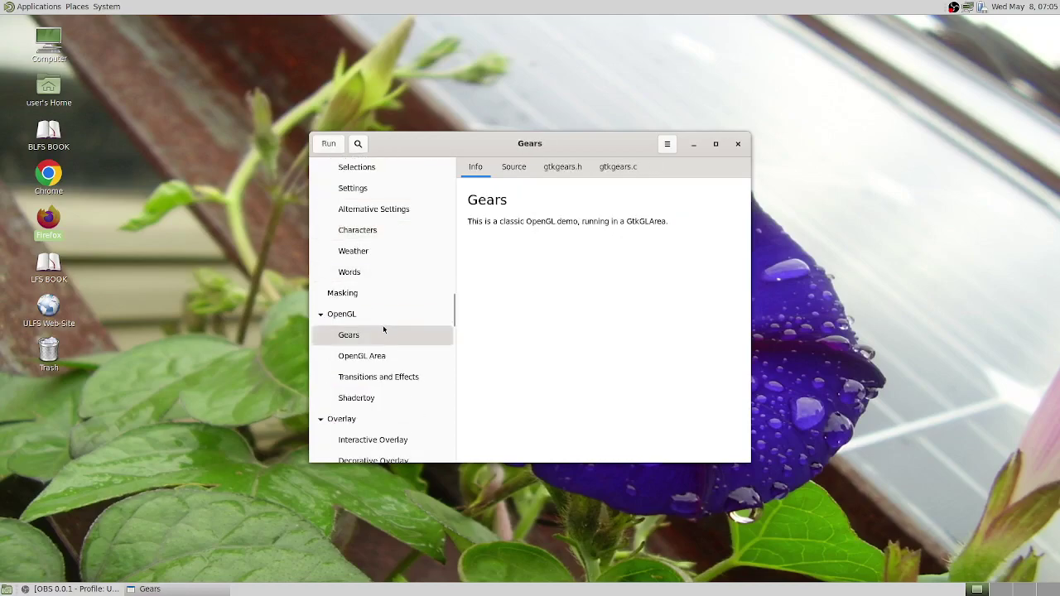
click(337, 145)
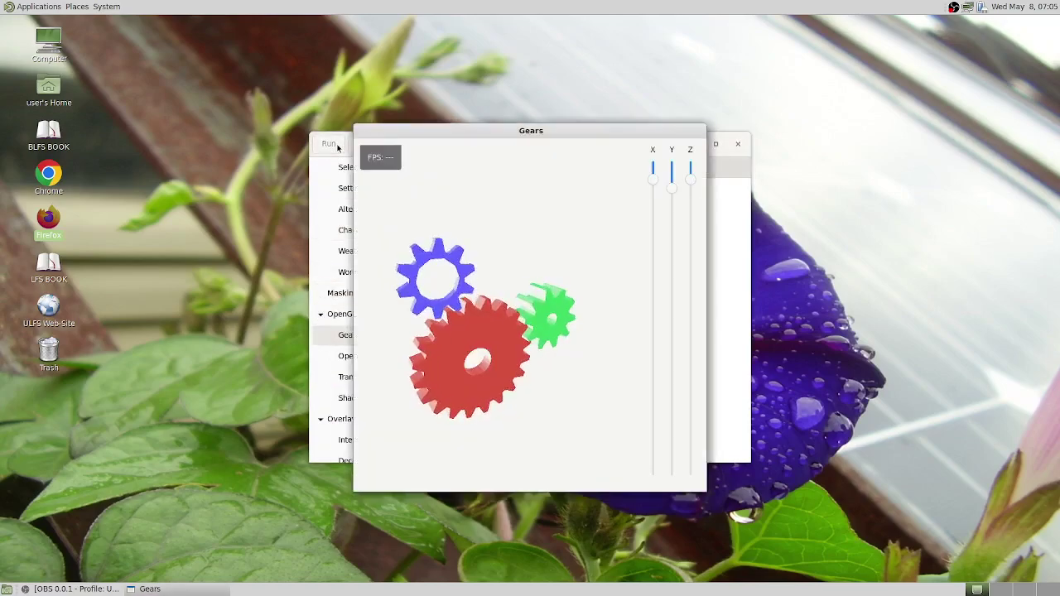
- Rotate the gears with X at its minimum and Y and Z at about mid-range, and close the Gears demo window
drag(656, 183, 671, 327)
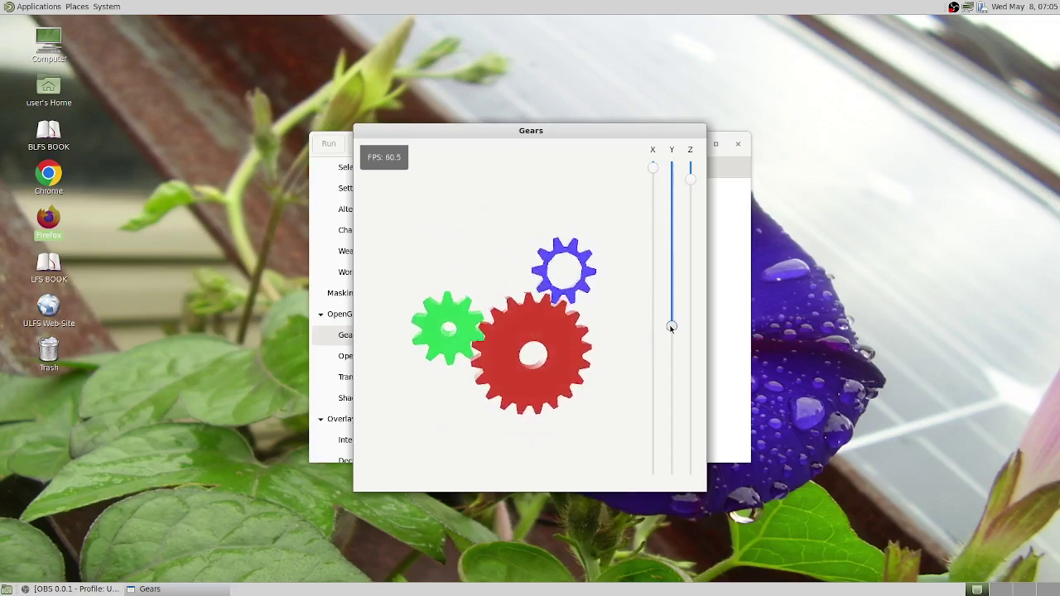
drag(691, 172, 690, 321)
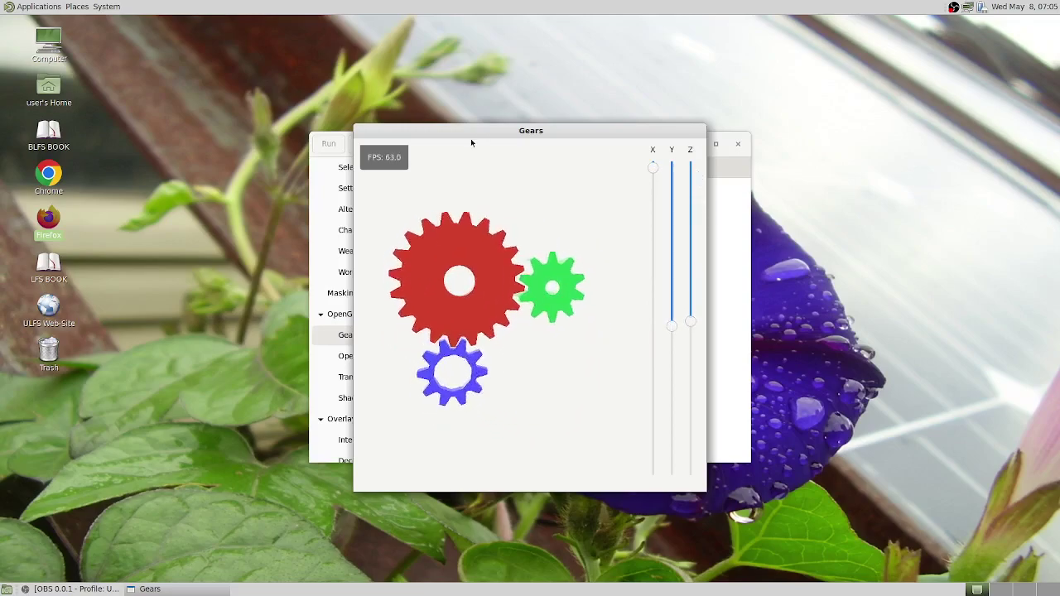
key(End)
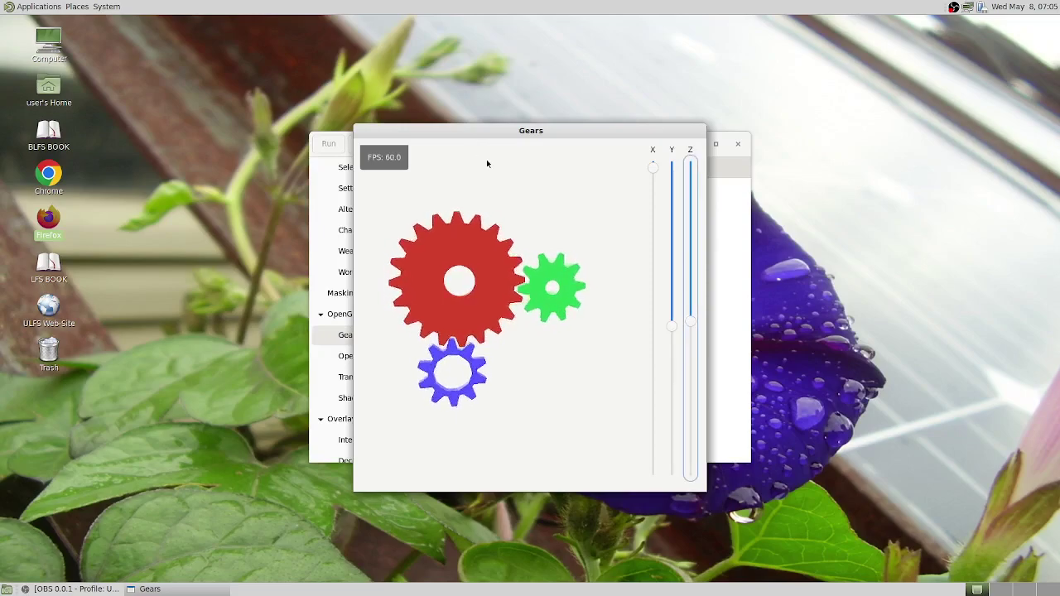
key(alt+F4)
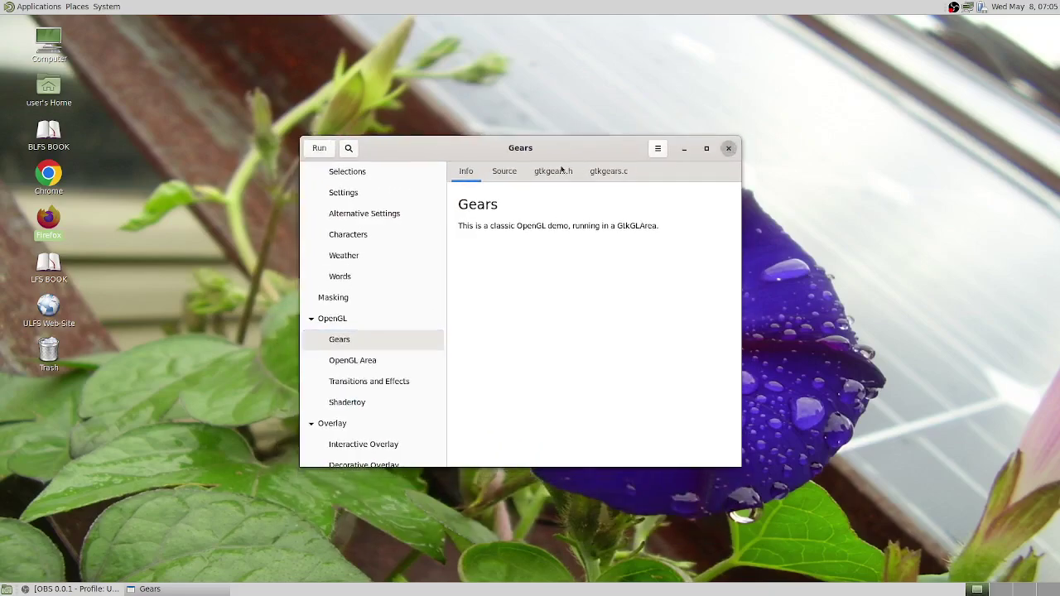
- View the Gears demo's main source, gtkgears.h and gtkgears.c, and close GTK Demo
click(504, 172)
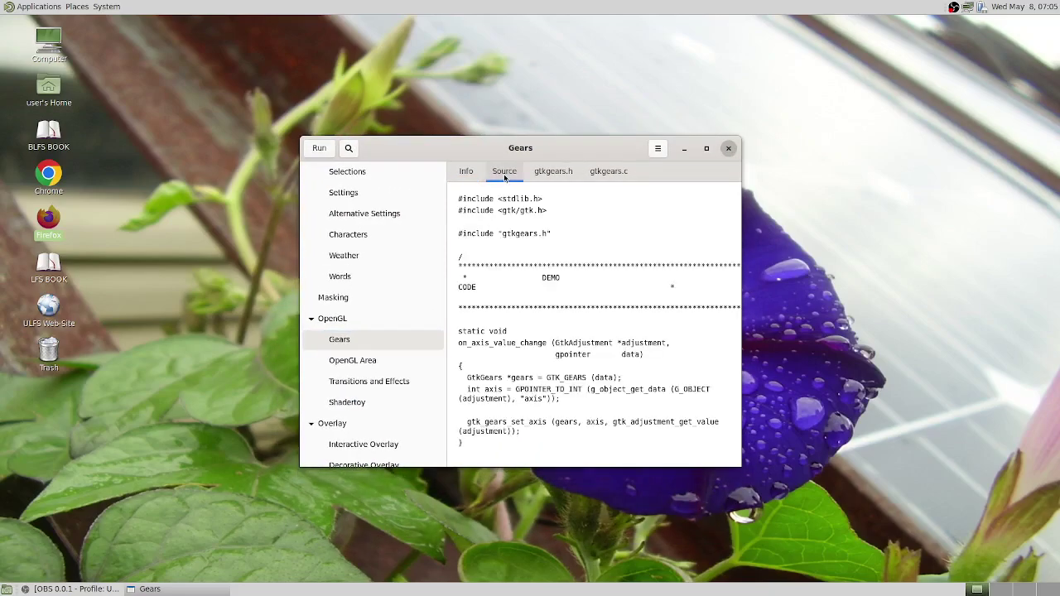
click(551, 173)
click(609, 174)
click(729, 148)
- Launch Qt6 Designer from the programming applications
click(38, 6)
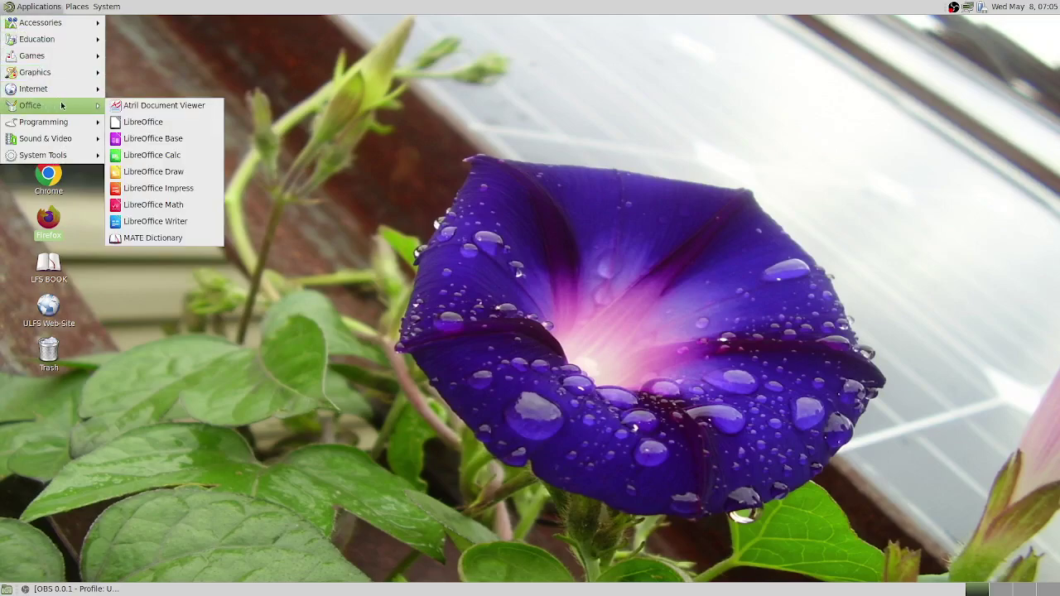
mouse_move(64, 123)
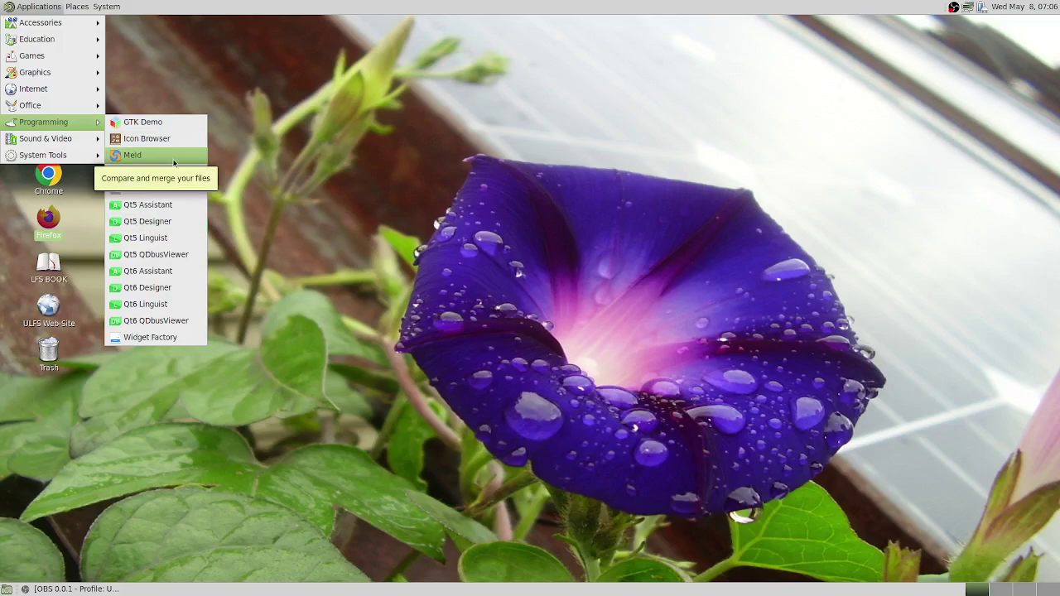
click(172, 289)
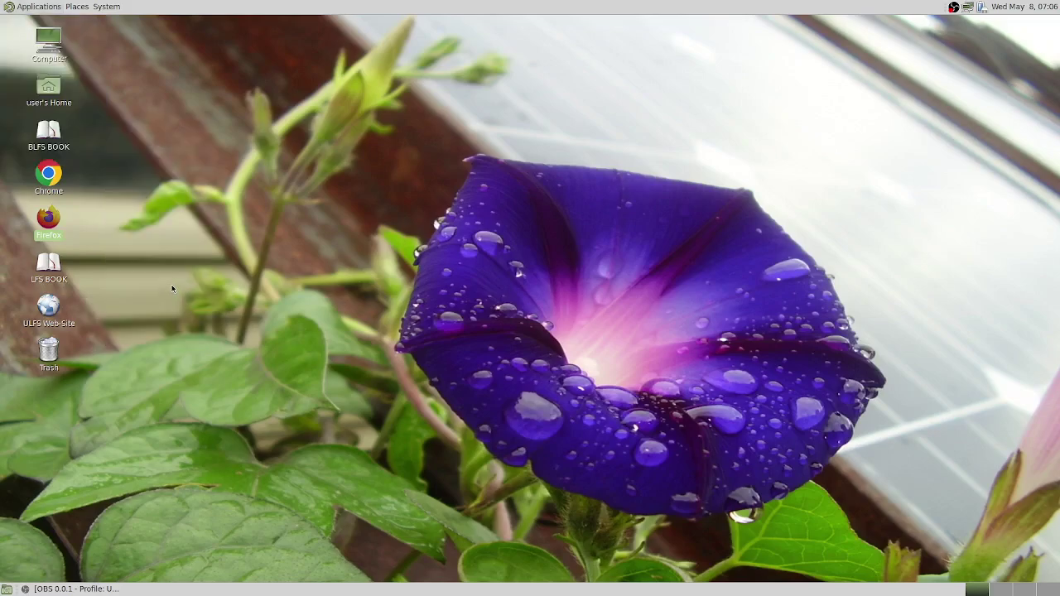